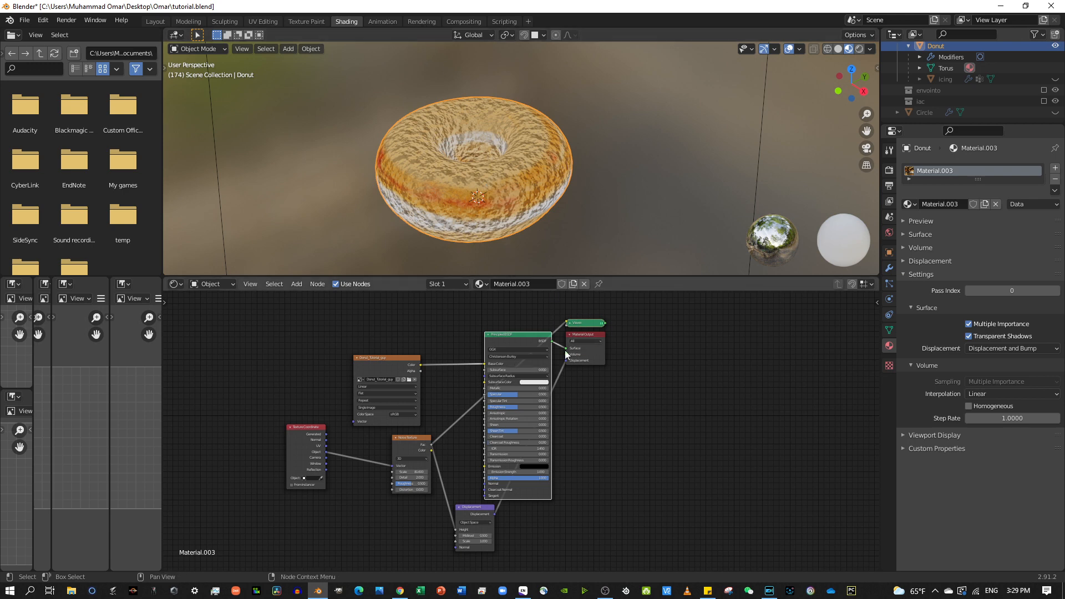
# Remove the viewer node by connecting the Principled BSDF straight to the Material Output's Surface input.
pyautogui.moveTo(566, 349); pyautogui.dragTo(554, 348)
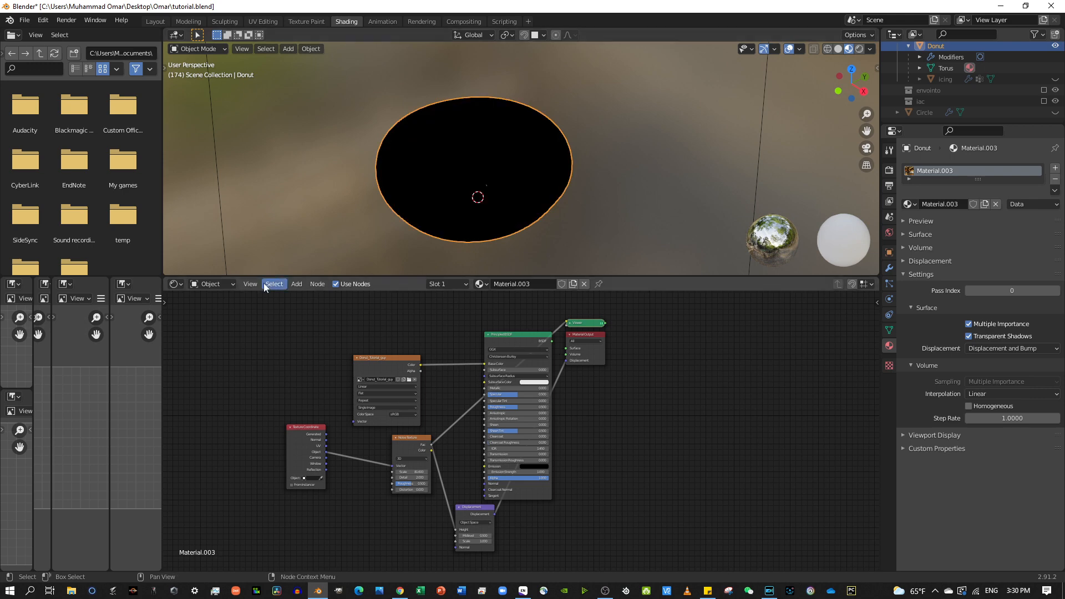
pyautogui.keyDown('ctrl'); pyautogui.keyDown('shift'); pyautogui.click(524, 338); pyautogui.keyUp('shift'); pyautogui.keyUp('ctrl')
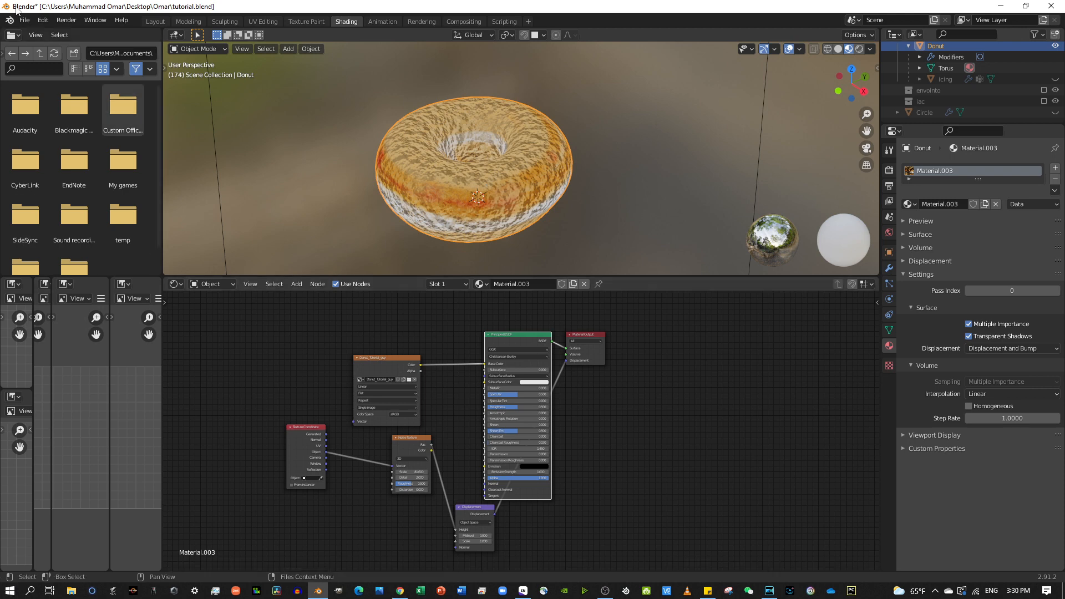
# Set the Noise Texture node's scale to 1500.
pyautogui.scroll(4, 384, 508)
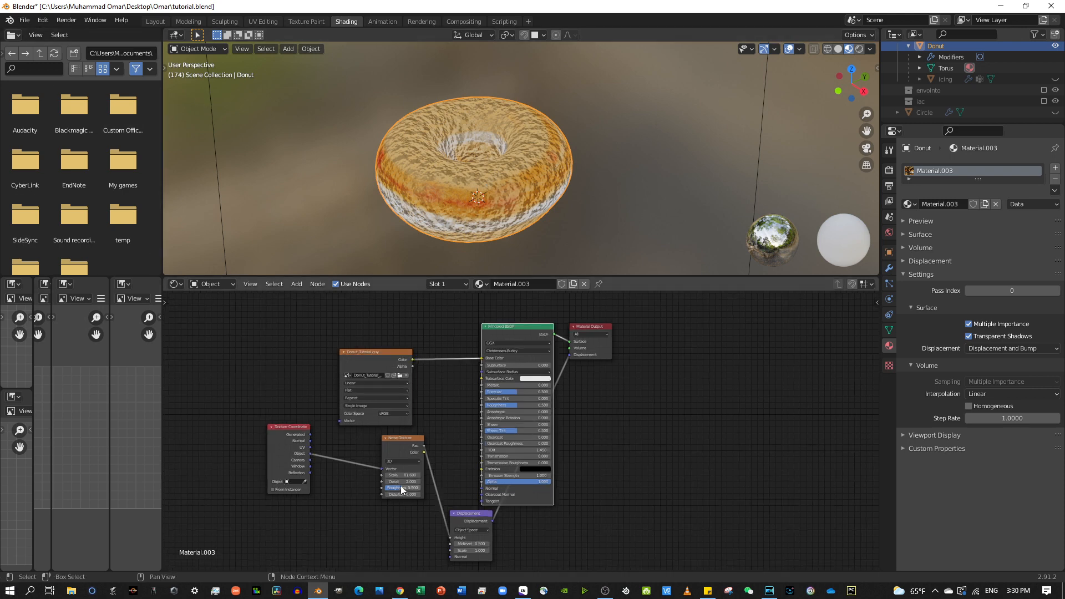
pyautogui.moveTo(408, 465); pyautogui.dragTo(506, 376, button='middle')
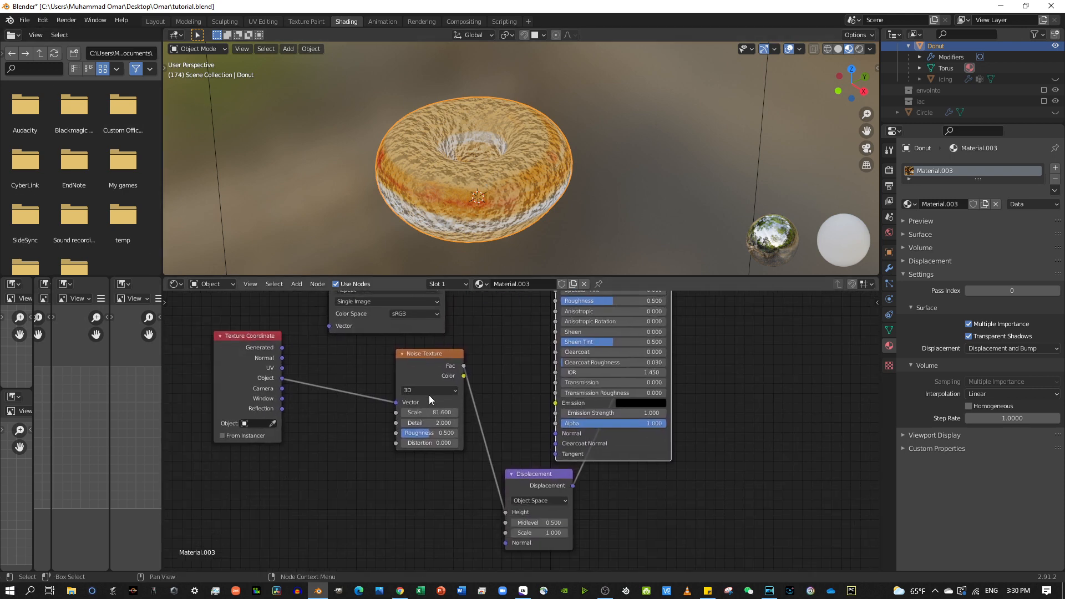
pyautogui.click(440, 413)
pyautogui.press('BackSpace')
pyautogui.press('Return')
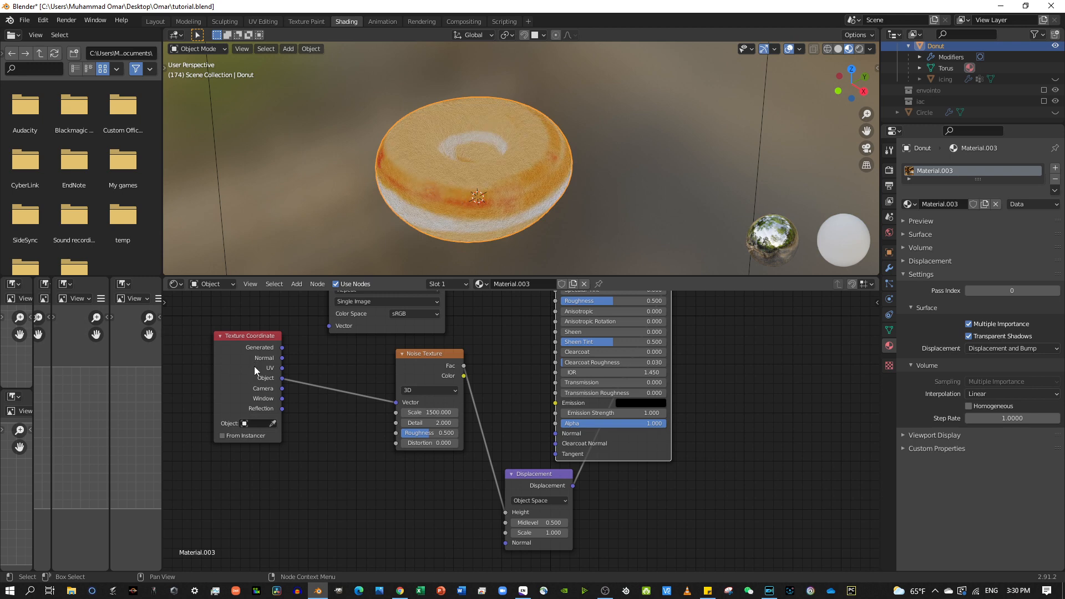
# Go through the displacement methods in the donut material's surface settings and choose Displacement and Bump.
pyautogui.scroll(-3, 749, 383)
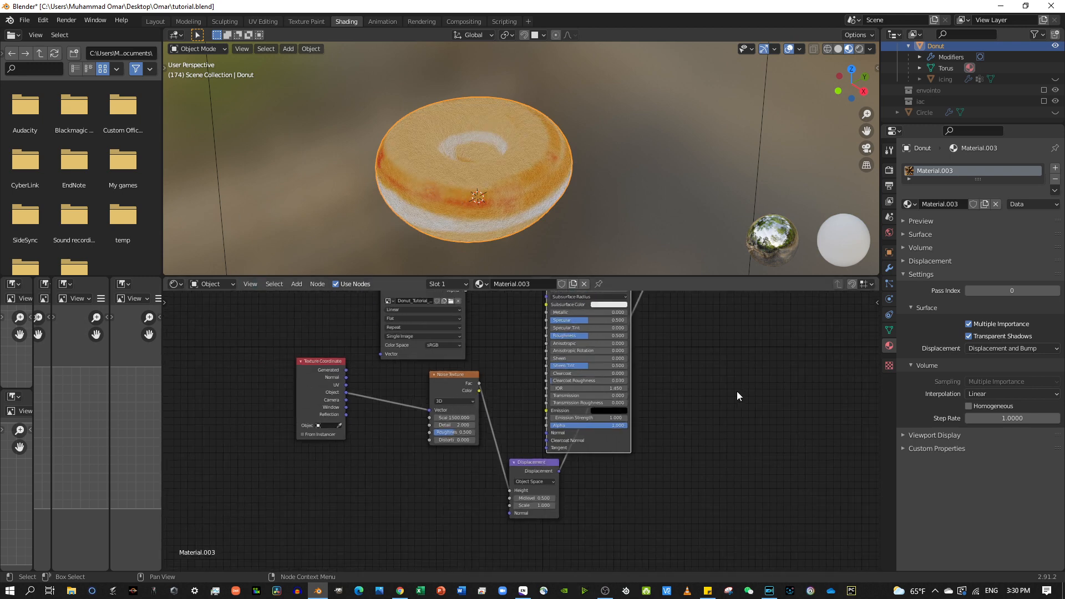
pyautogui.scroll(-3, 737, 392)
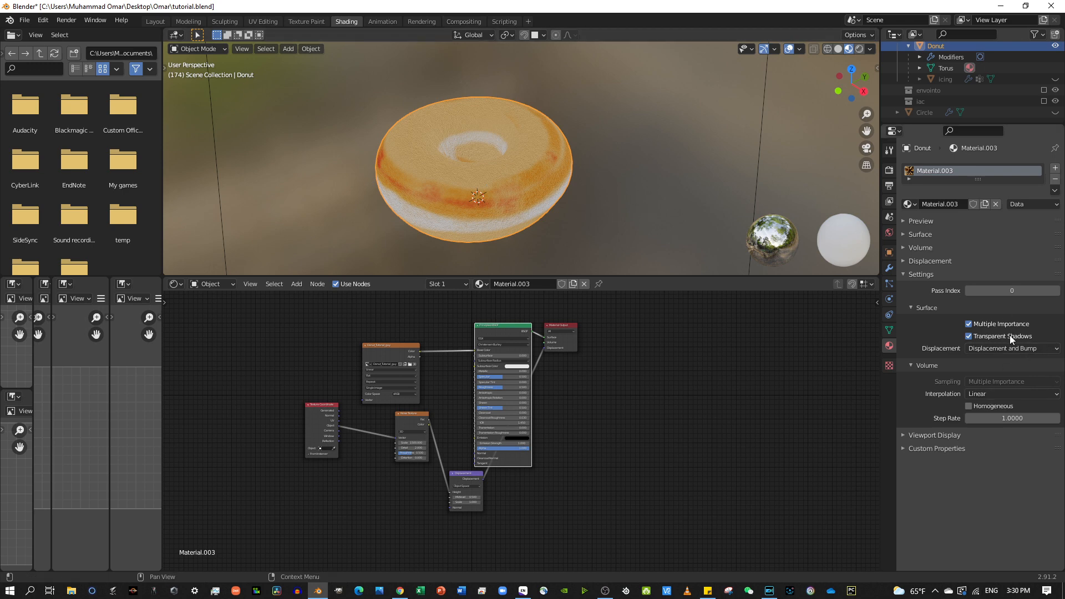
pyautogui.click(992, 348)
pyautogui.click(1007, 361)
pyautogui.click(991, 347)
pyautogui.click(997, 349)
pyautogui.click(1038, 388)
# Set the scale of the donut material's Displacement node to 0.003.
pyautogui.scroll(1, 554, 424)
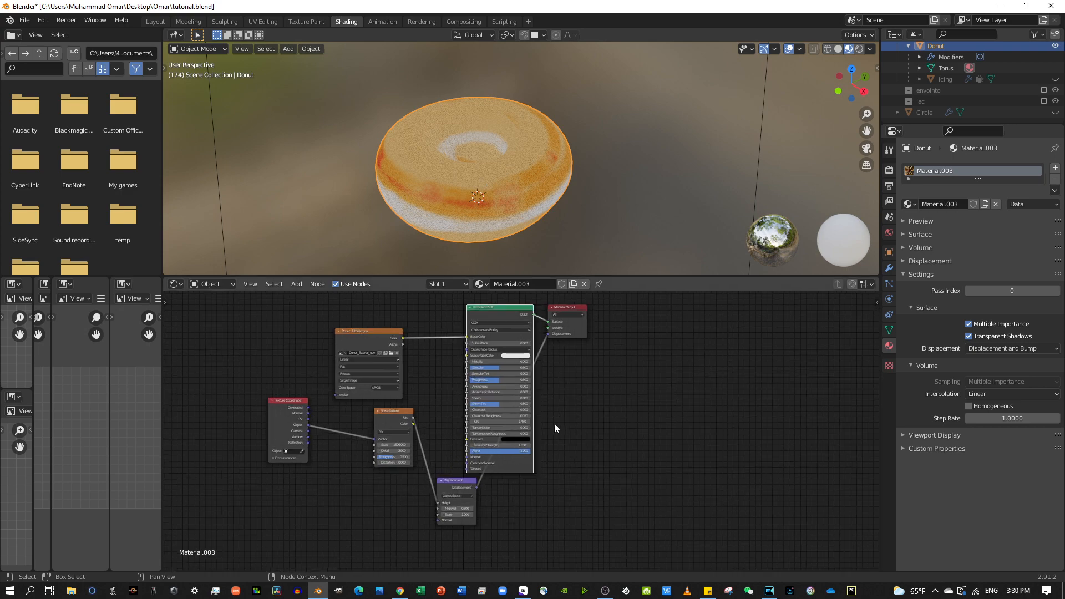
pyautogui.scroll(3, 519, 553)
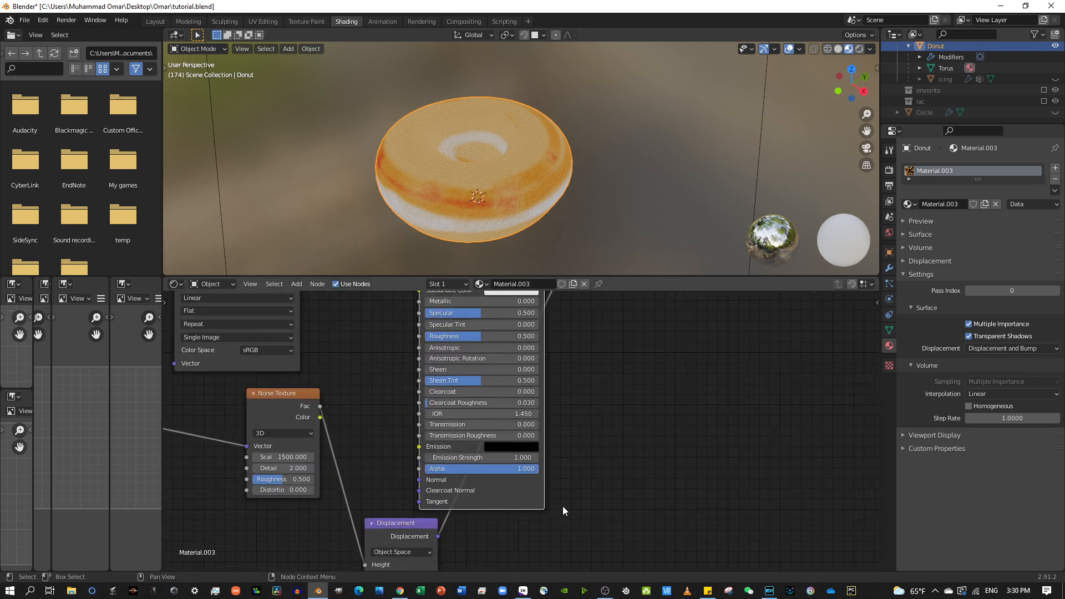
pyautogui.moveTo(562, 510); pyautogui.dragTo(651, 351, button='middle')
pyautogui.click(504, 433)
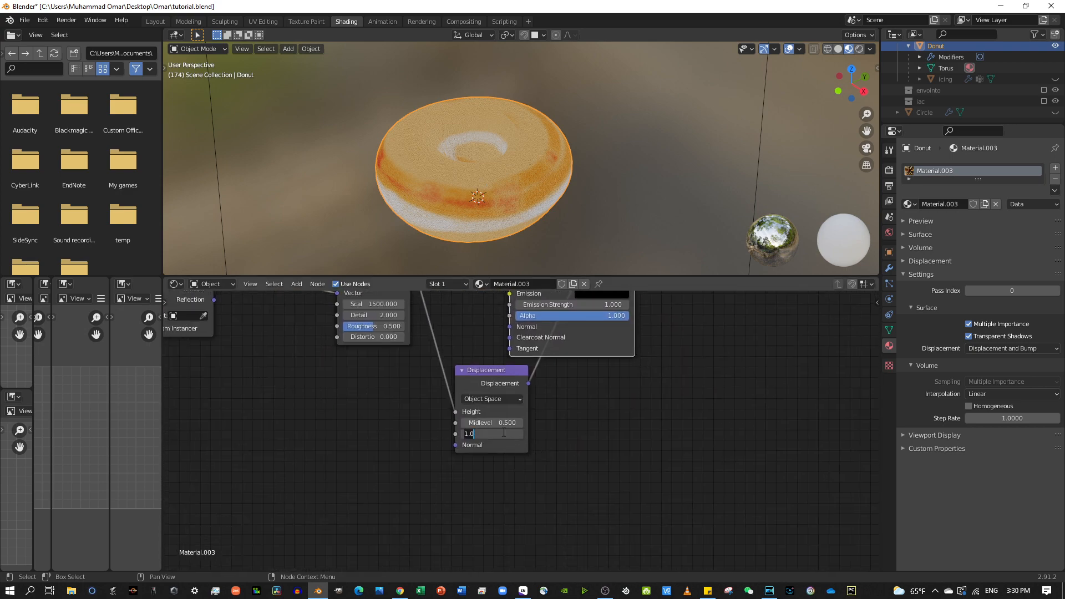
pyautogui.press('BackSpace')
pyautogui.press('Return')
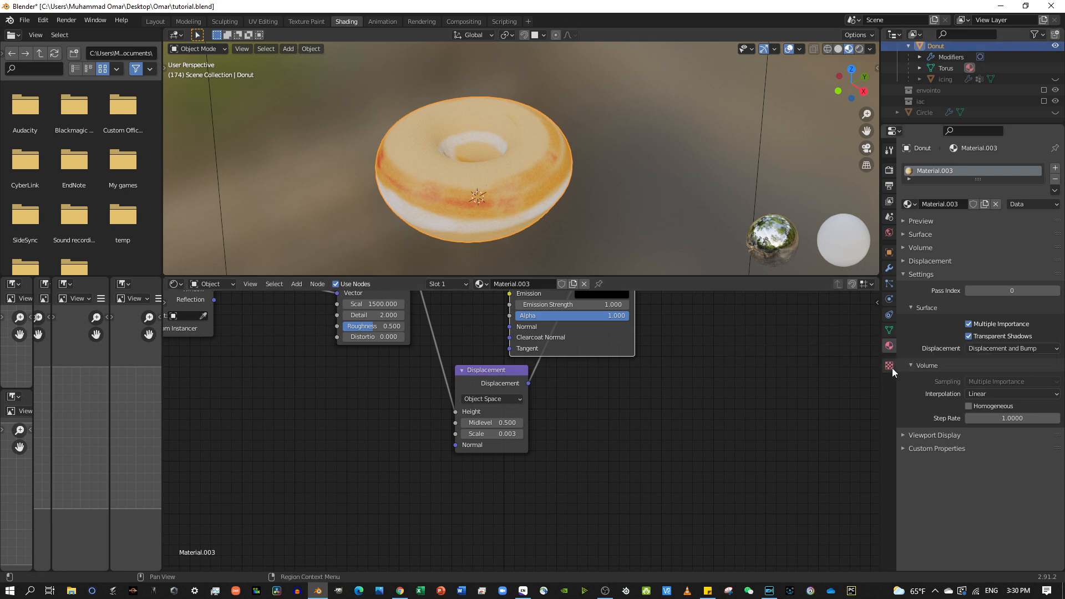
# Try the Displacement Only method on the donut material, and return it to Displacement and Bump.
pyautogui.click(1038, 348)
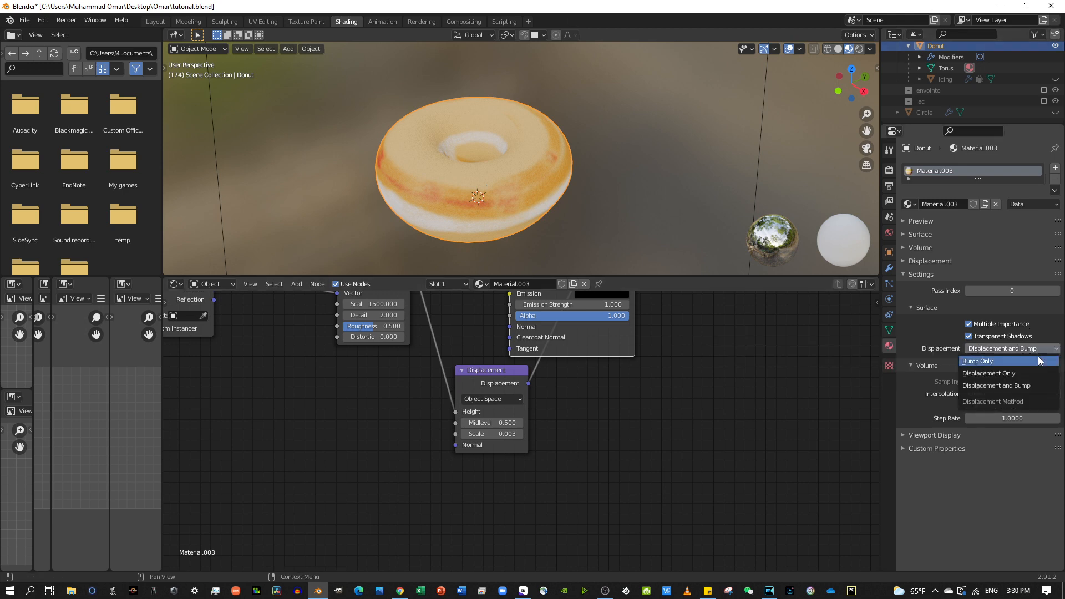
pyautogui.click(1024, 373)
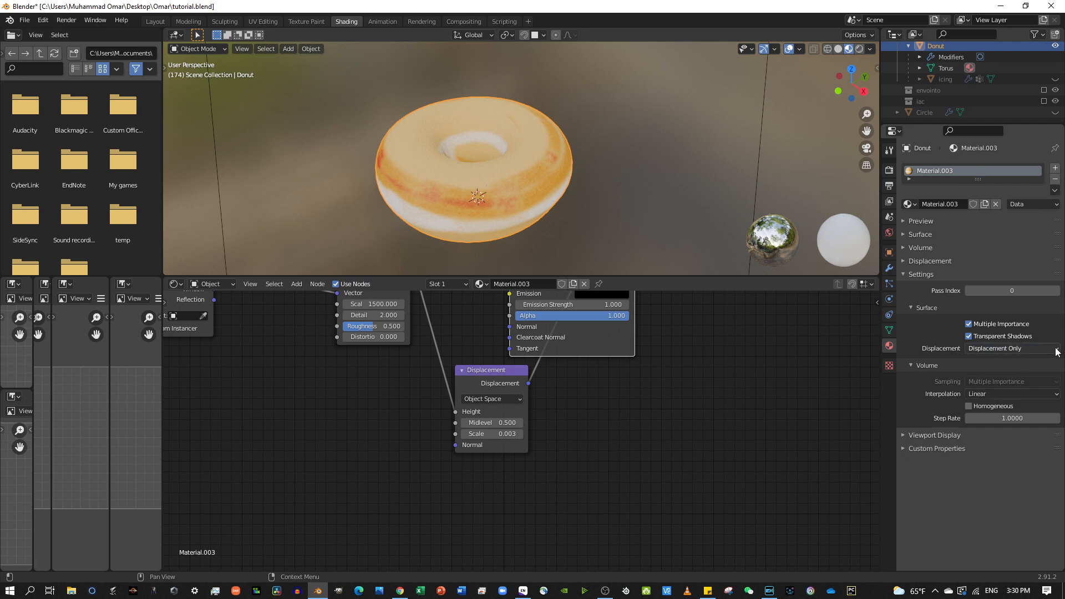
pyautogui.click(1054, 349)
pyautogui.click(1024, 373)
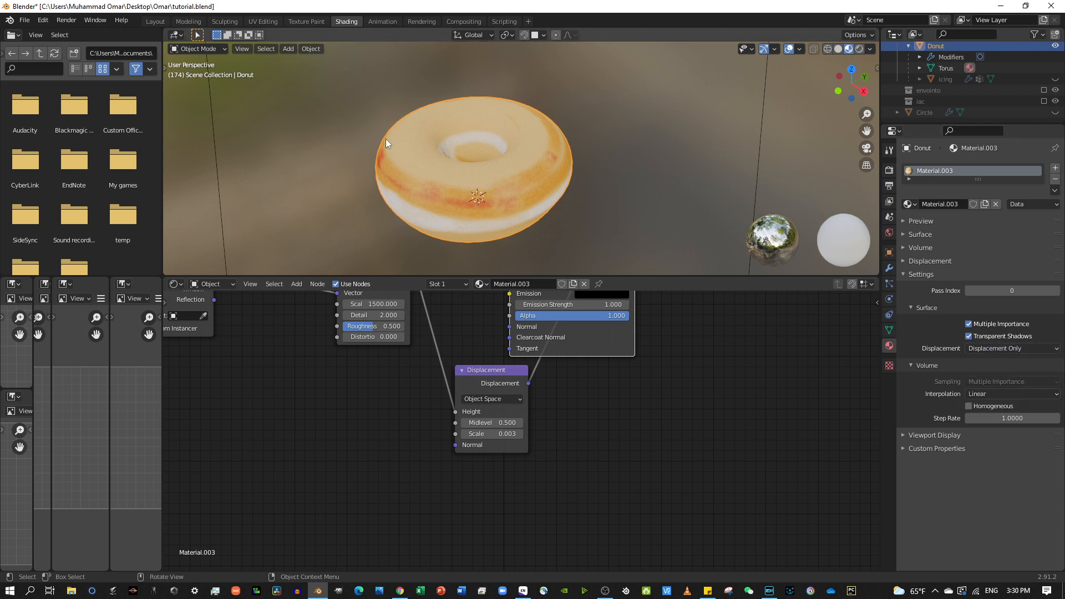
pyautogui.click(739, 200)
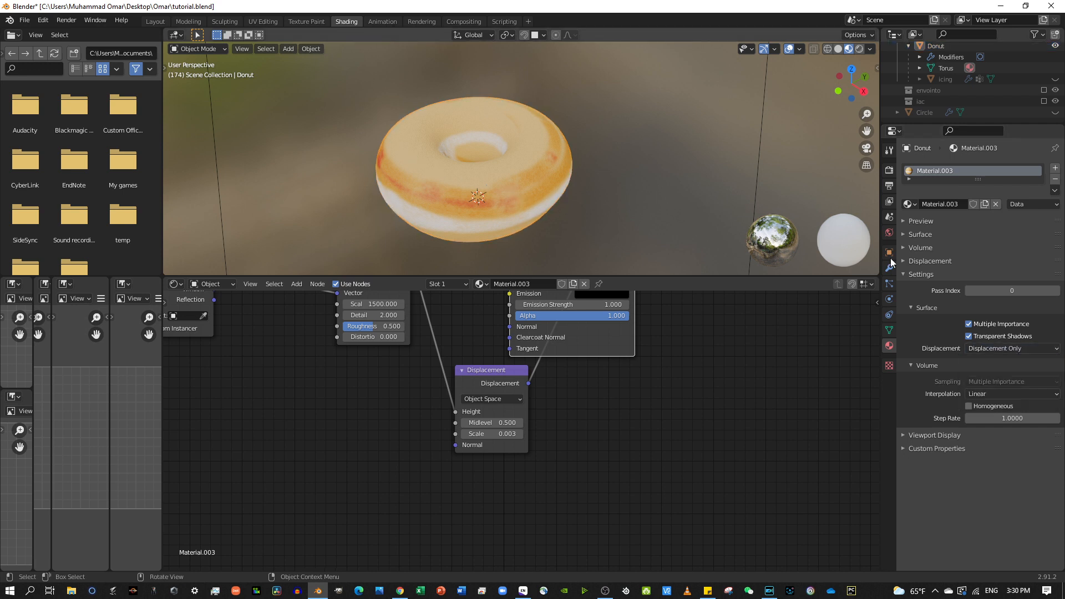
pyautogui.click(1002, 348)
pyautogui.click(1025, 385)
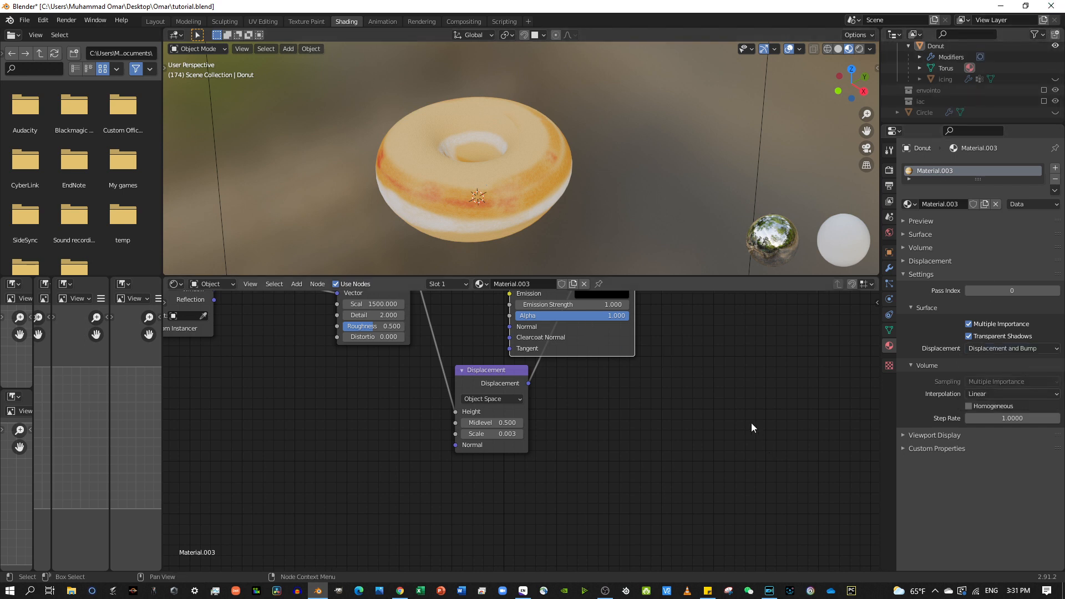
# Switch the 3D viewport to rendered shading and inspect the bumps on the donut's surface up close.
pyautogui.click(861, 49)
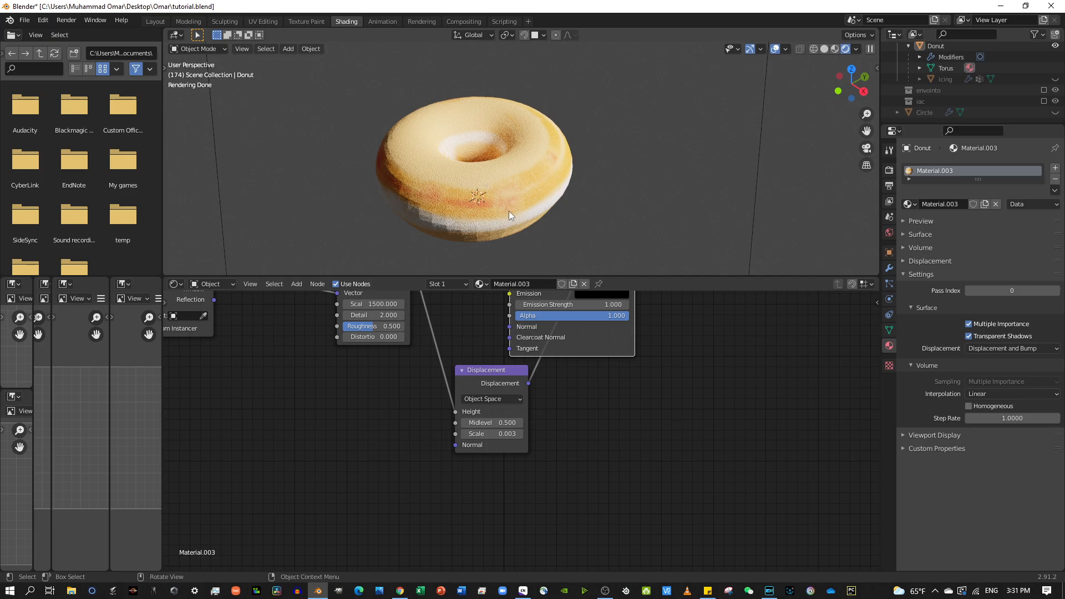
pyautogui.scroll(5, 508, 211)
pyautogui.scroll(4, 503, 180)
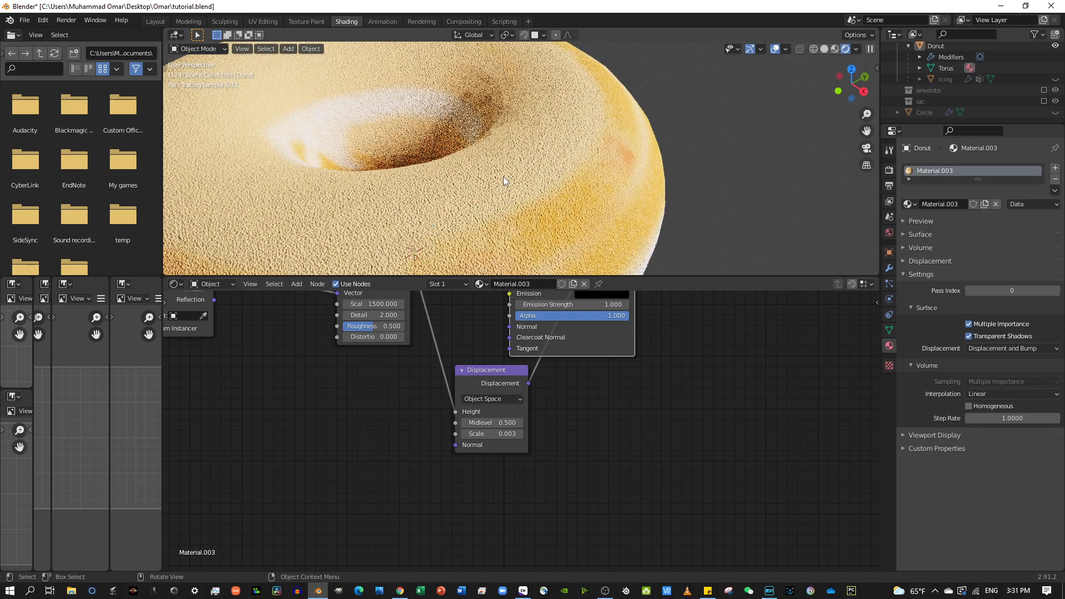
pyautogui.scroll(-8, 505, 181)
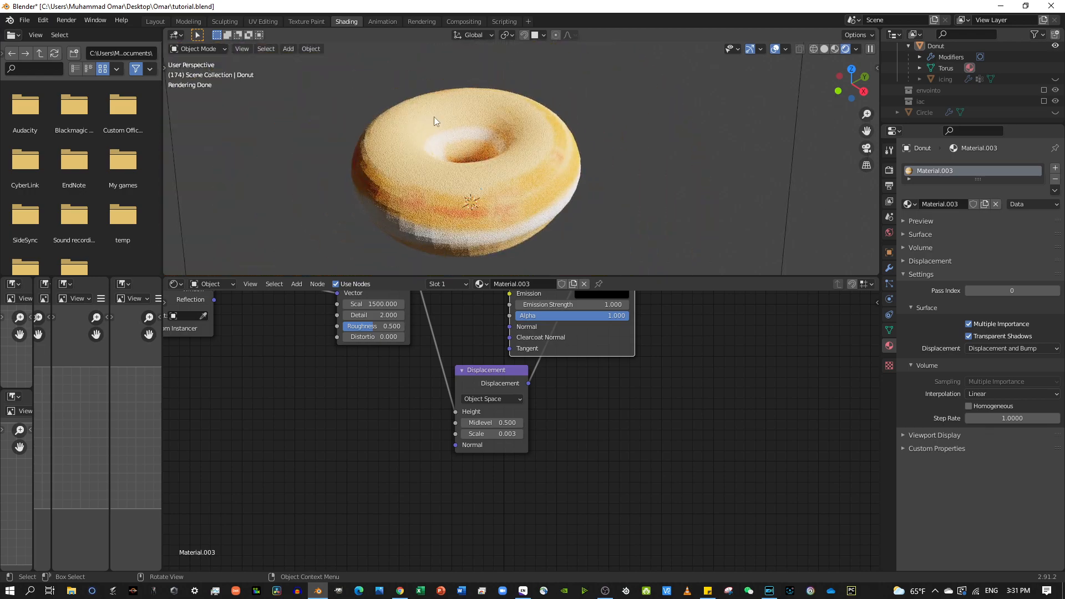
# Raise the Displacement node's scale to about 55 and view the whole exaggerated shape.
pyautogui.moveTo(491, 434); pyautogui.dragTo(583, 434)
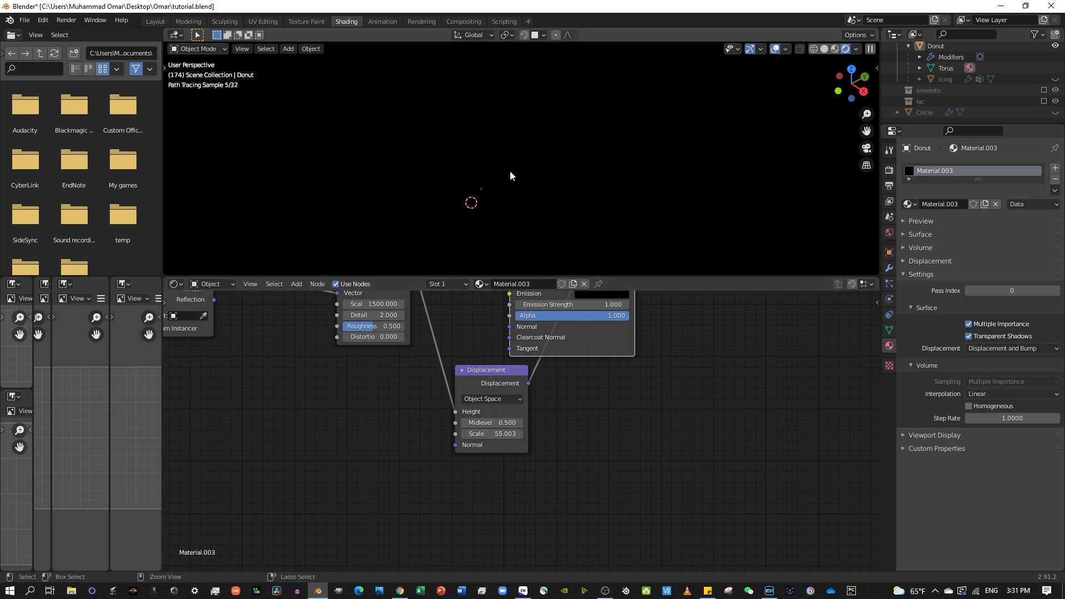
pyautogui.scroll(-10, 507, 178)
pyautogui.scroll(-8, 511, 180)
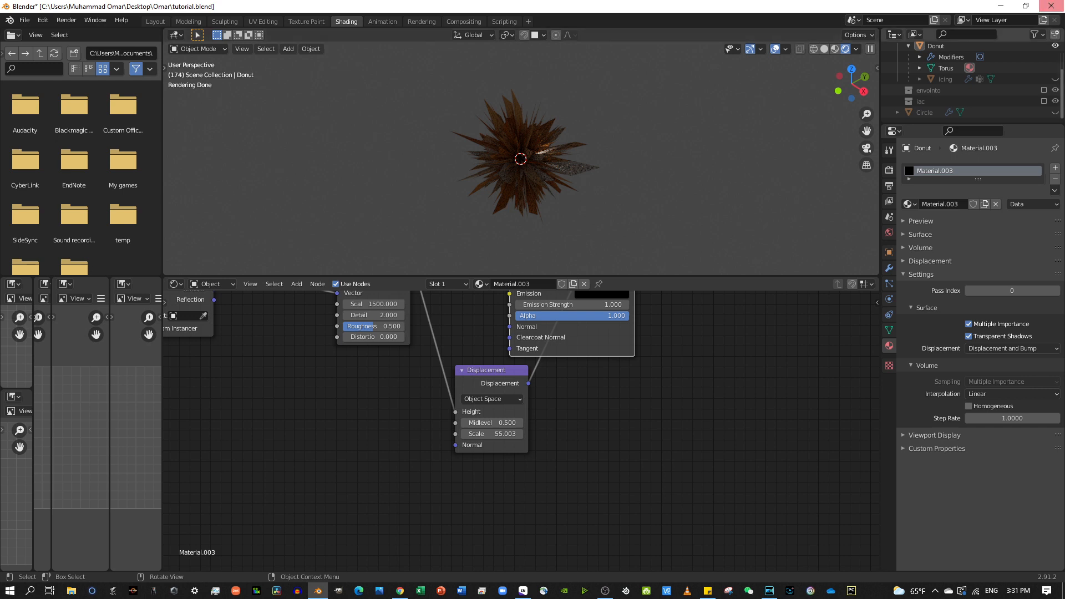
# Switch the displacement method to Bump Only for comparison, and return it to Displacement and Bump.
pyautogui.click(1026, 351)
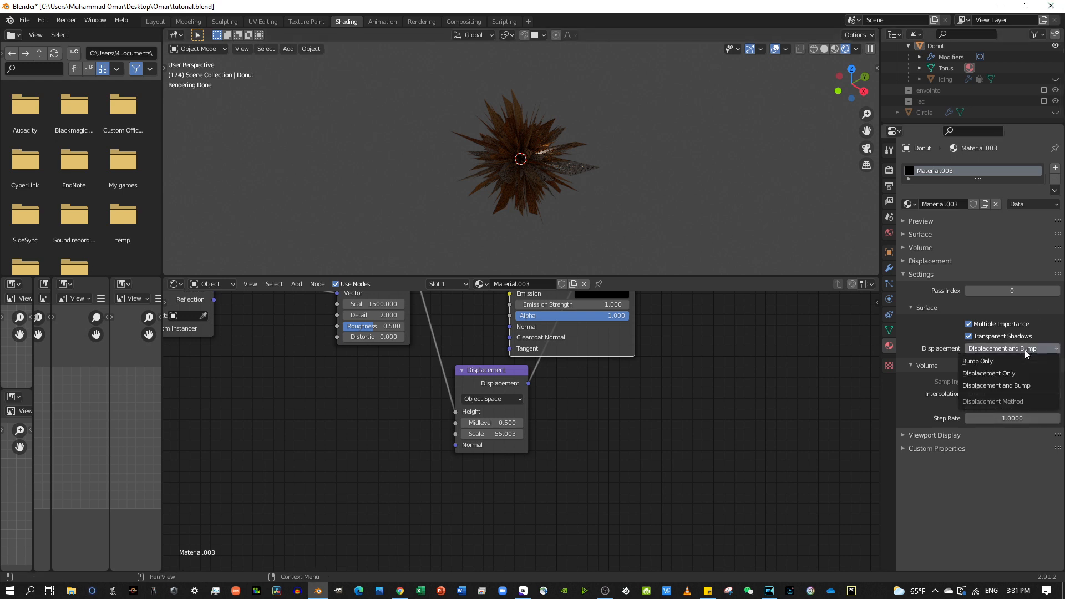
pyautogui.click(1039, 359)
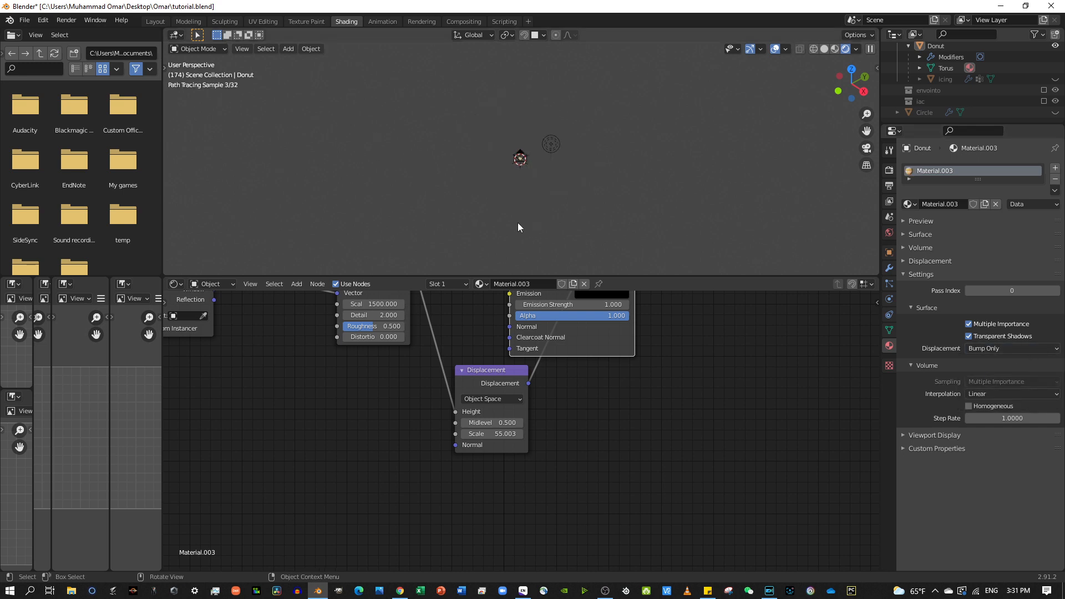
pyautogui.click(1025, 349)
pyautogui.click(1013, 386)
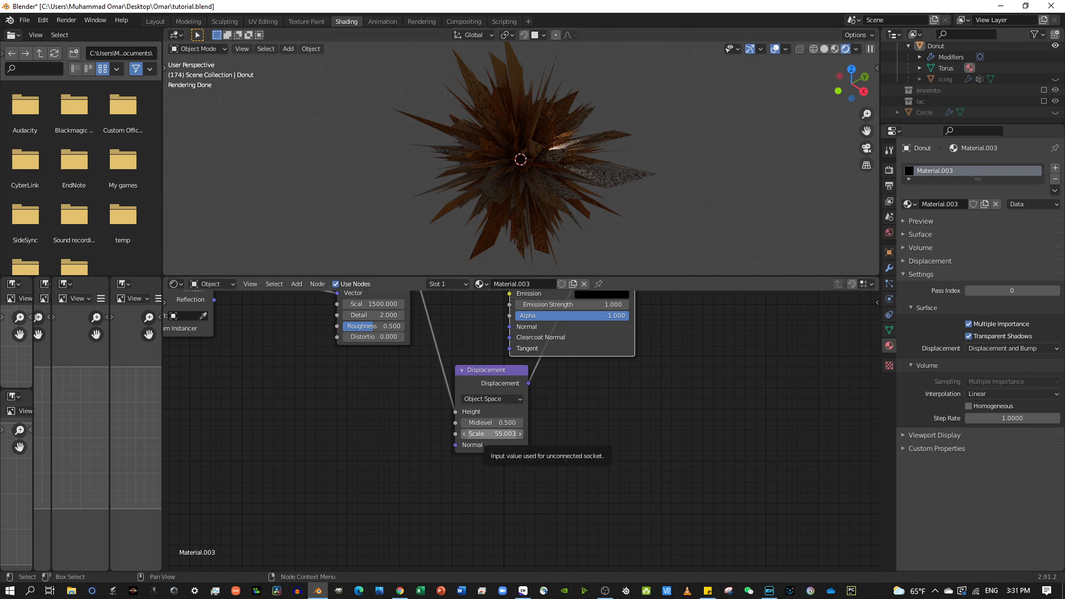
# Reset the Displacement node's scale to 0.003 and bring the donut back into close view.
pyautogui.click(501, 433)
pyautogui.press('BackSpace')
pyautogui.press('BackSpace')
pyautogui.press('BackSpace')
pyautogui.press('BackSpace')
pyautogui.press('BackSpace')
pyautogui.press('BackSpace')
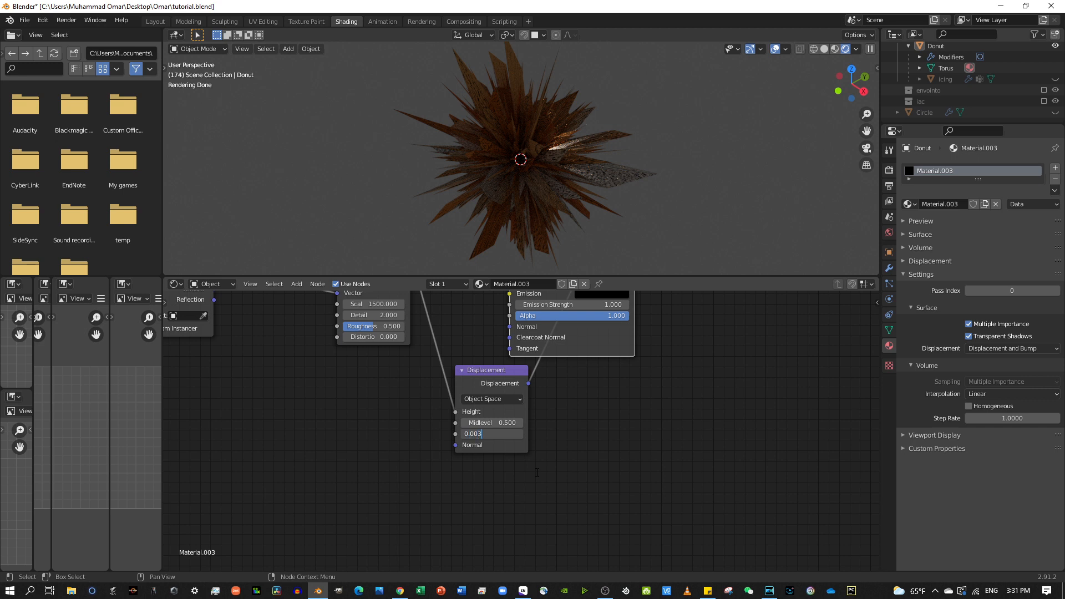
pyautogui.write('0.003')
pyautogui.press('Return')
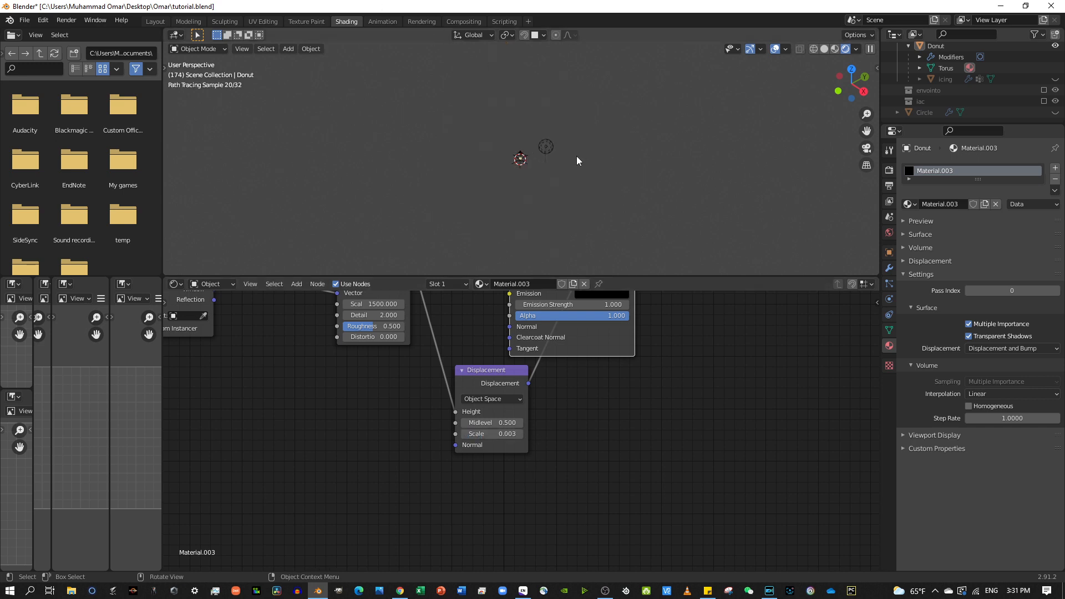
pyautogui.scroll(15, 511, 117)
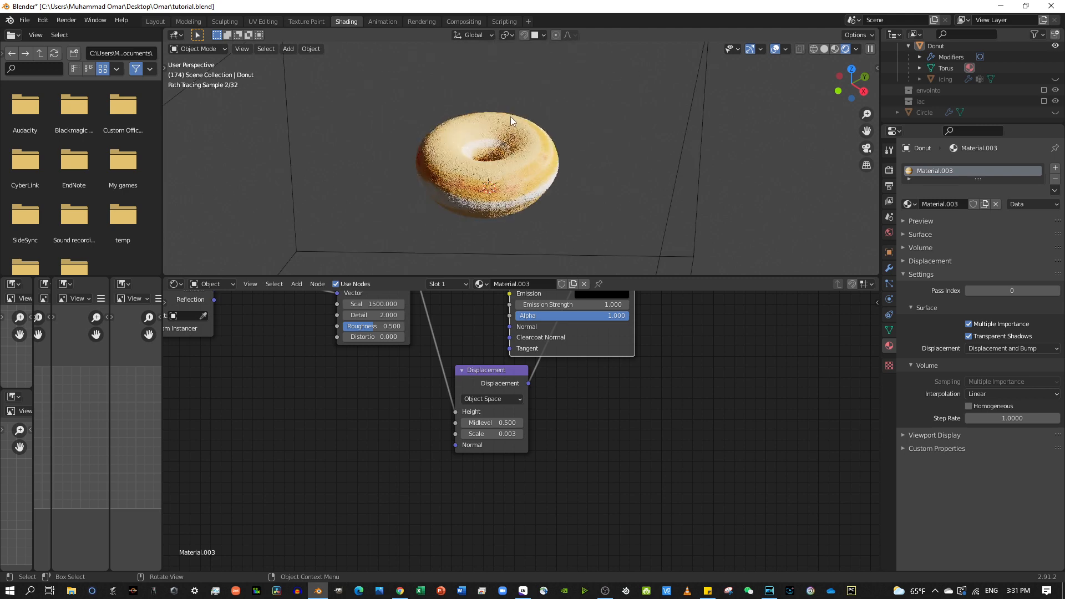
# Set the Displacement node's scale to 0.005.
pyautogui.click(478, 434)
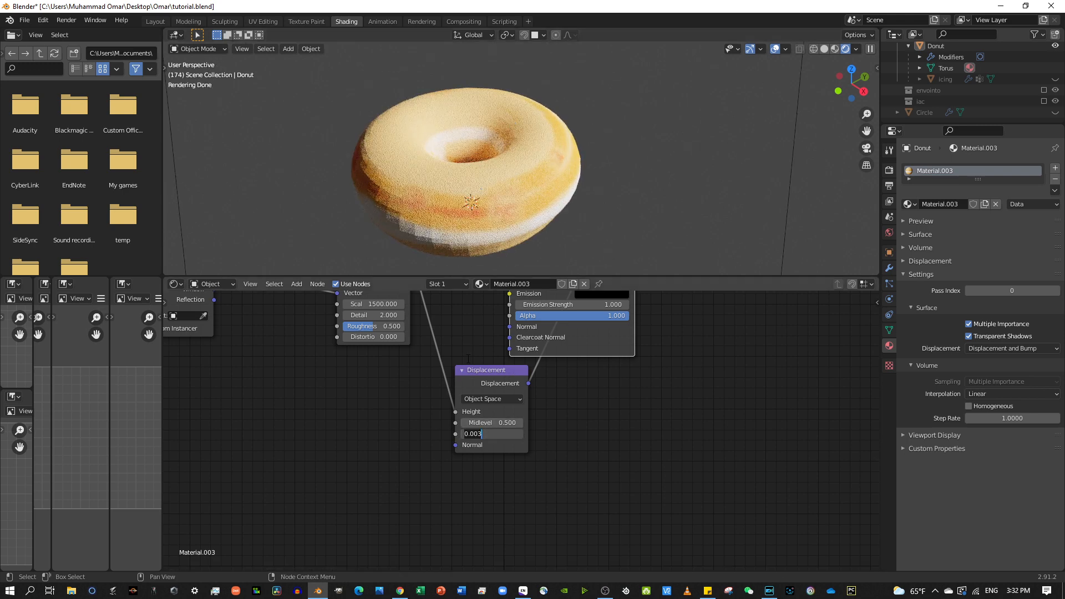
pyautogui.press('BackSpace')
pyautogui.write('0.005')
pyautogui.press('Return')
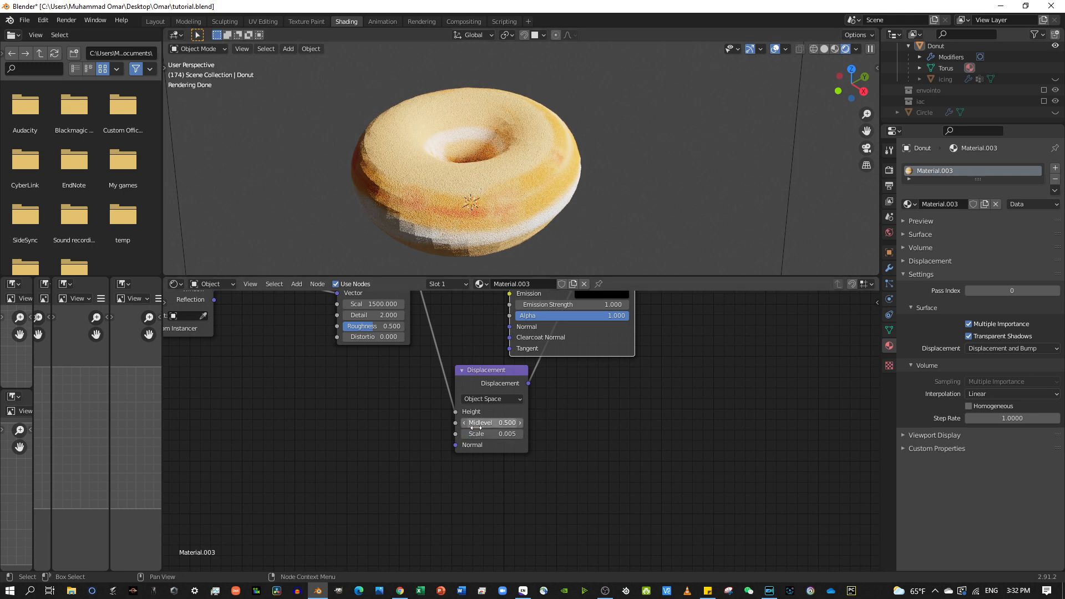
# Try a Displacement node scale of about 0.5, and reduce it to 0.01.
pyautogui.moveTo(468, 436); pyautogui.dragTo(472, 435)
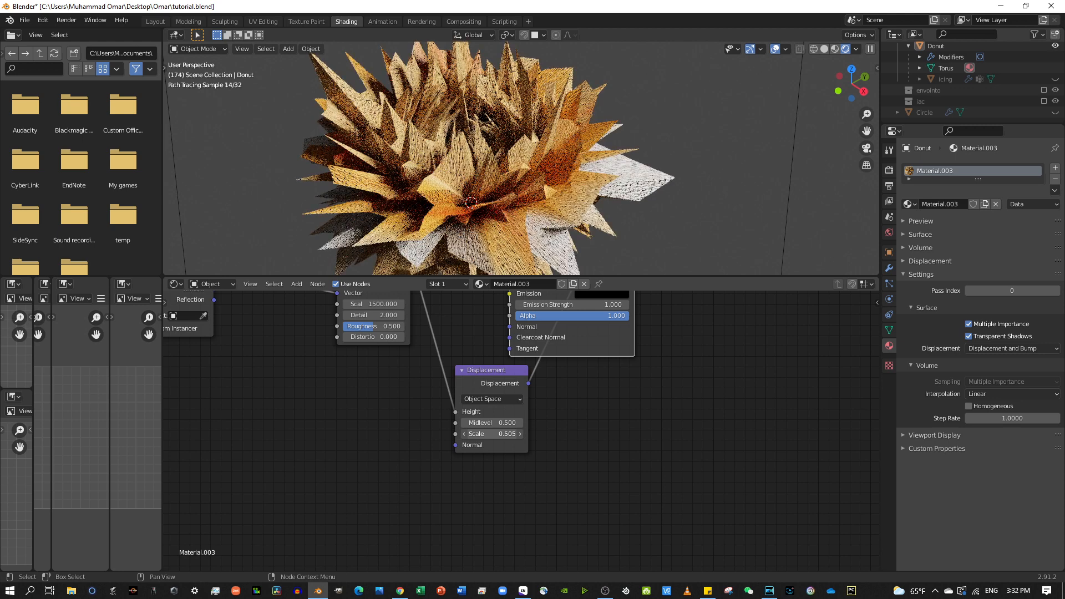
pyautogui.click(491, 434)
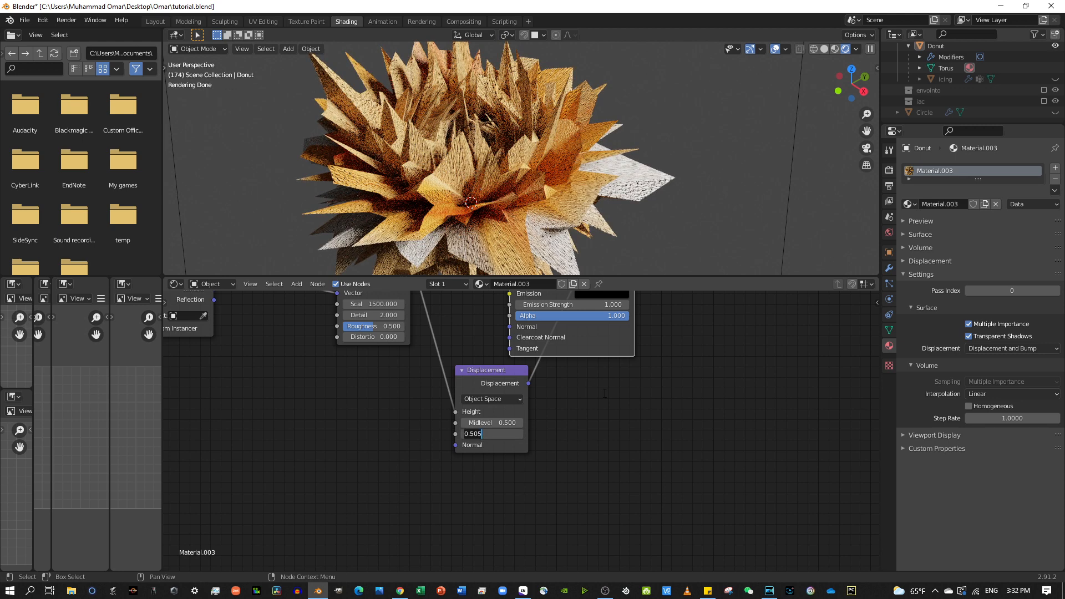
pyautogui.press('BackSpace')
pyautogui.write('0.01')
pyautogui.press('Return')
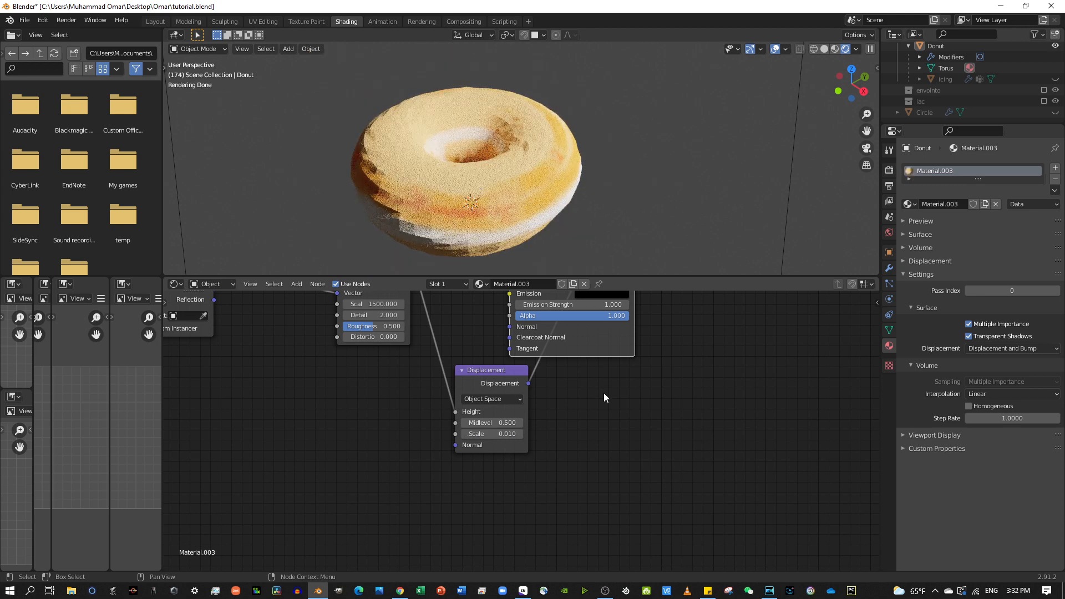
# Set the Displacement node's scale to 0.001.
pyautogui.click(509, 431)
pyautogui.press('BackSpace')
pyautogui.write('0.0010')
pyautogui.press('Return')
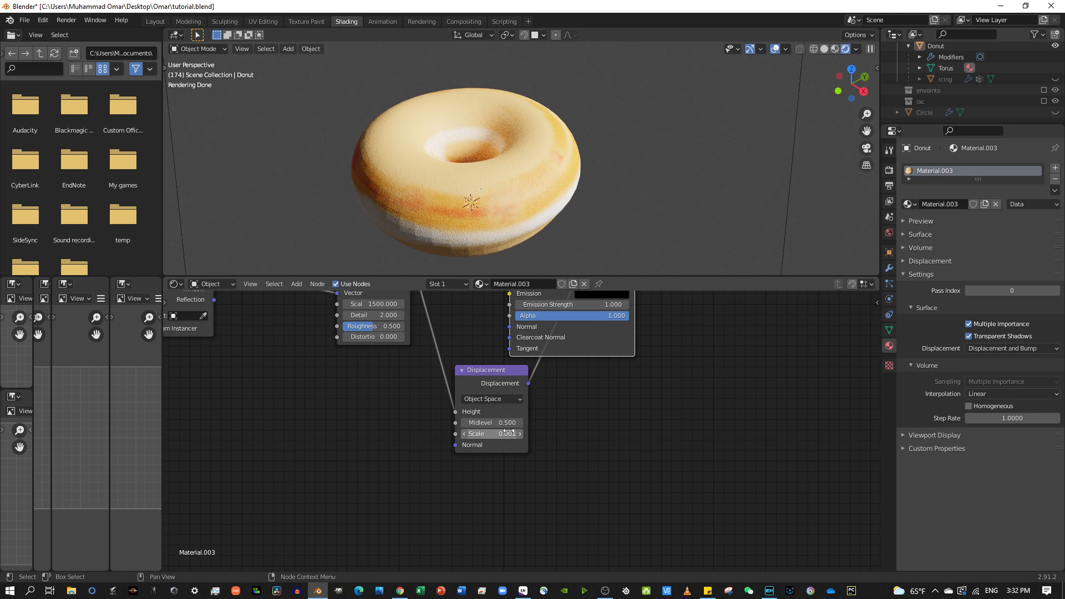
# Set the Displacement node's scale to 0.009.
pyautogui.click(481, 434)
pyautogui.press('BackSpace')
pyautogui.write('0.009')
pyautogui.press('Return')
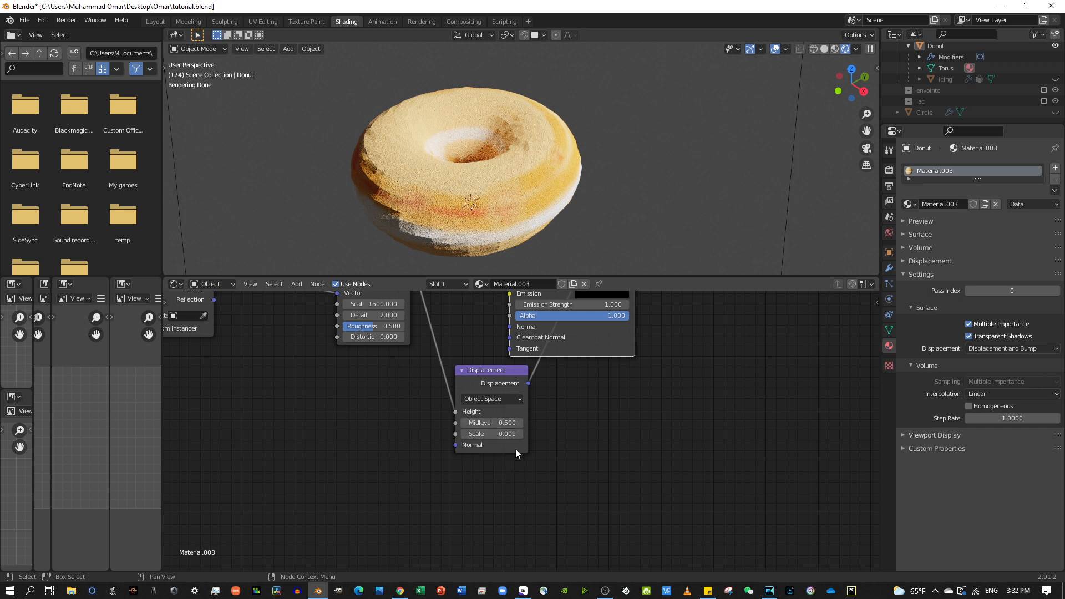
# Set the Displacement node's scale to 0.008.
pyautogui.click(495, 435)
pyautogui.press('BackSpace')
pyautogui.write('0.008')
pyautogui.press('Return')
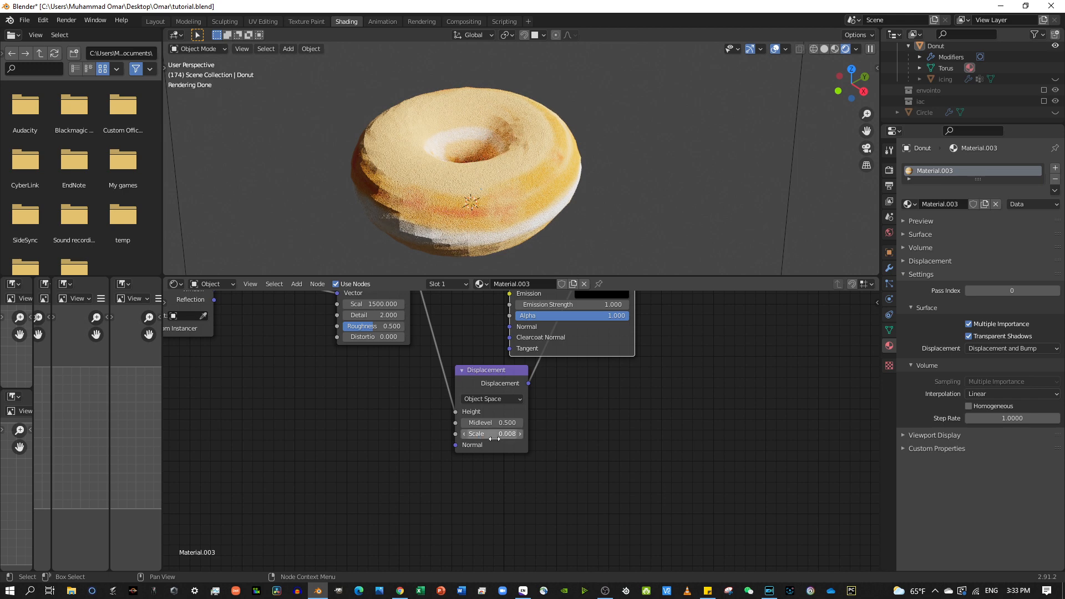
# Set the Displacement node's scale to 0.005.
pyautogui.click(495, 438)
pyautogui.press('BackSpace')
pyautogui.press('Return')
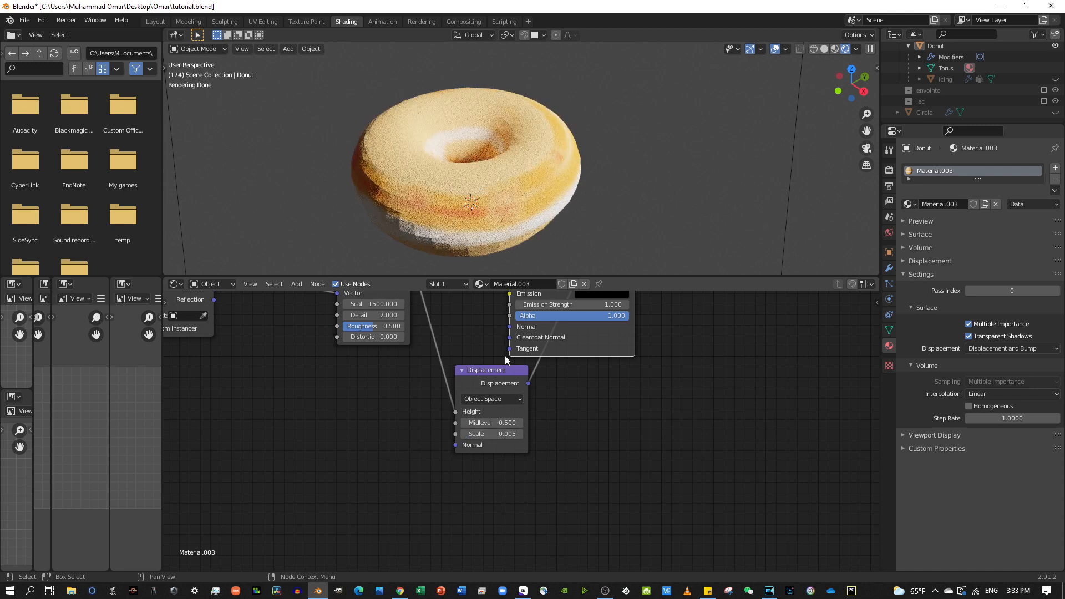
# Select the donut and raise its Subdivision modifier's viewport levels to 6.
pyautogui.click(497, 185)
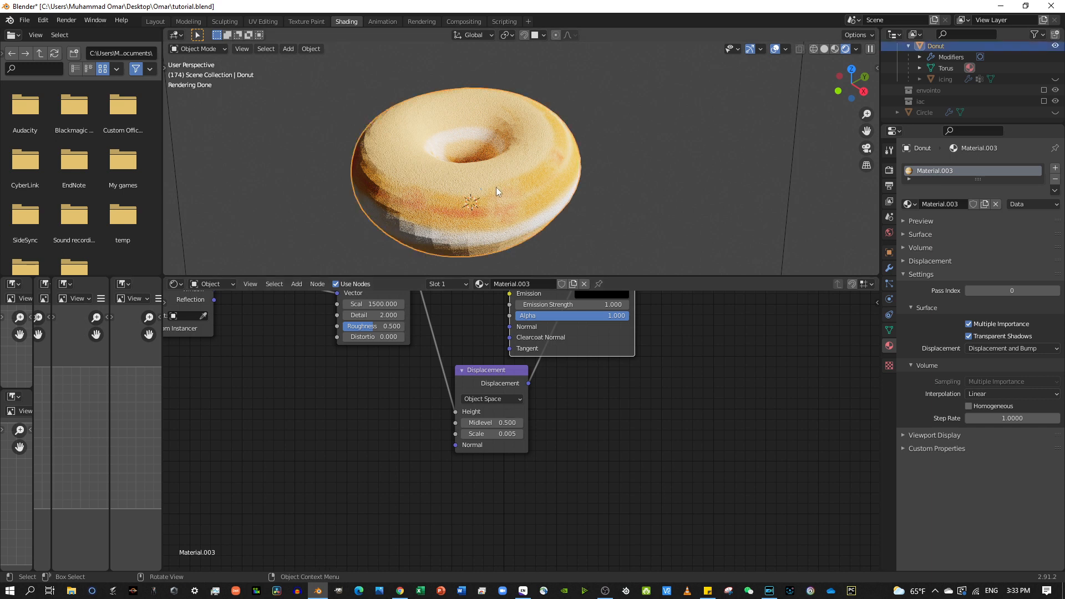
pyautogui.click(890, 268)
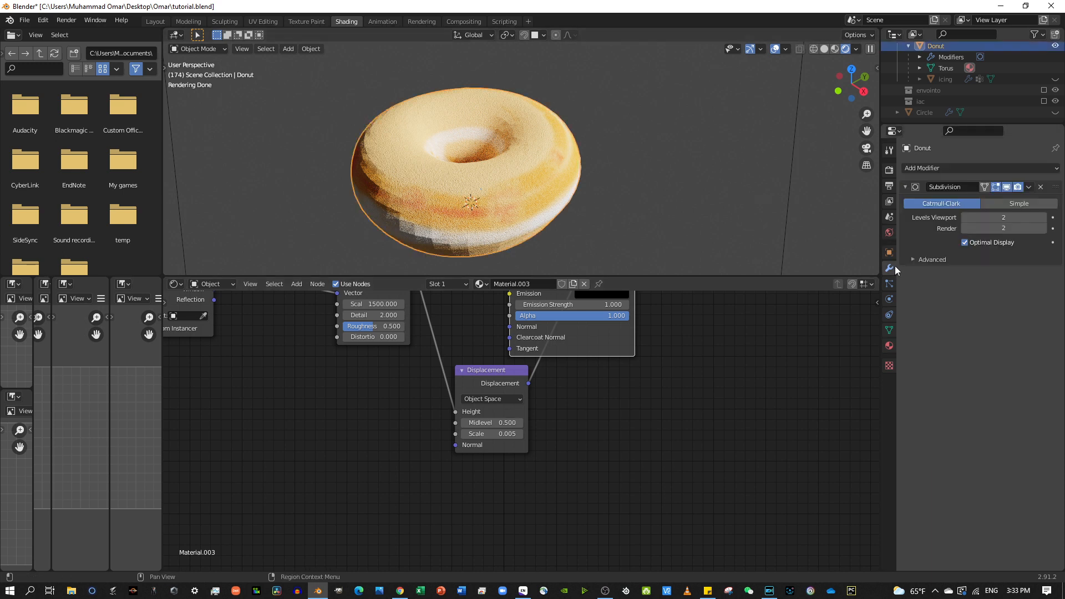
pyautogui.click(1044, 217)
pyautogui.click(1043, 217)
pyautogui.click(1044, 218)
pyautogui.click(1044, 217)
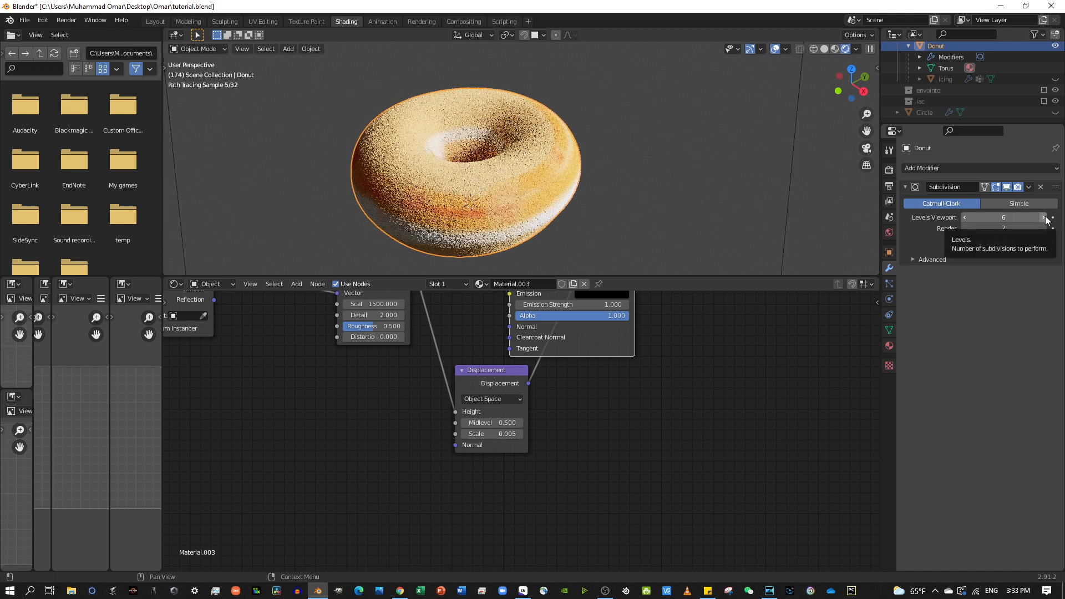
# Lower the donut's Subdivision viewport levels to 2, and raise them through 4 back to 6 to compare the surface detail.
pyautogui.moveTo(991, 222); pyautogui.dragTo(968, 222)
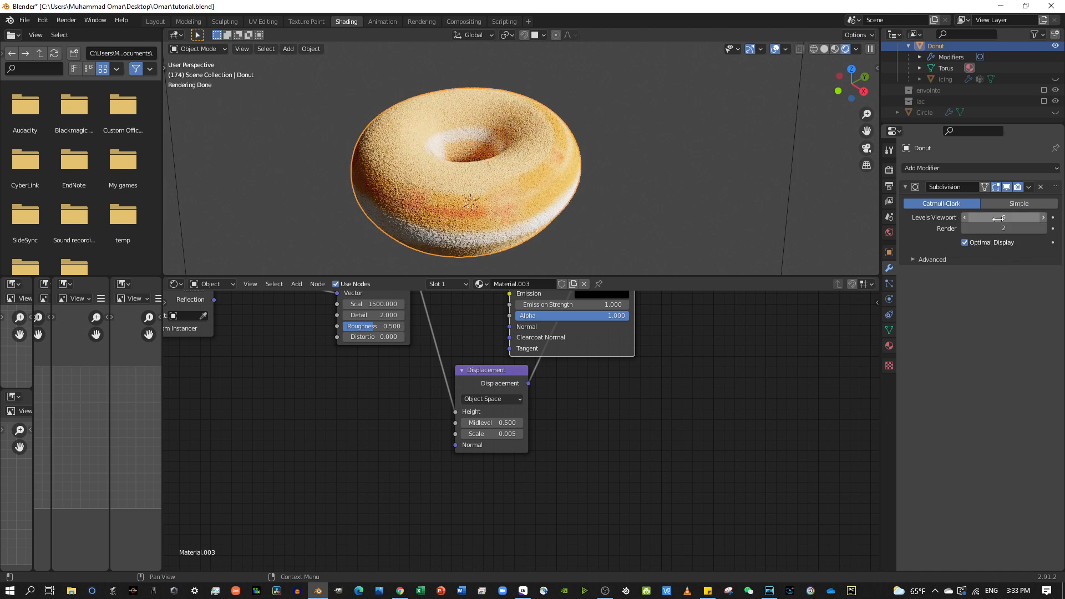
pyautogui.click(1044, 218)
pyautogui.click(1044, 218)
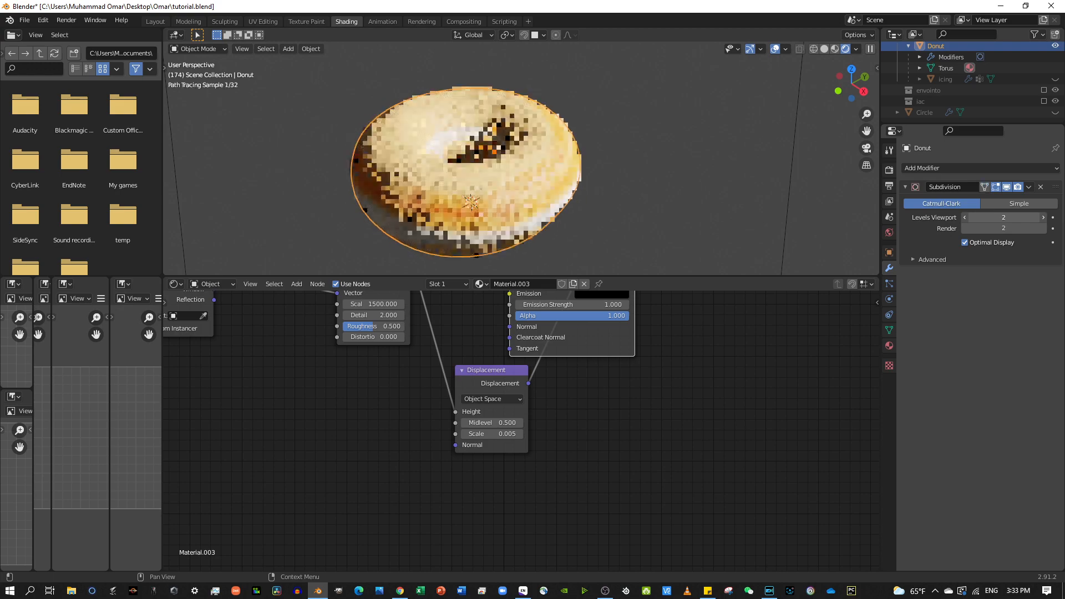
pyautogui.click(1043, 217)
pyautogui.click(1044, 217)
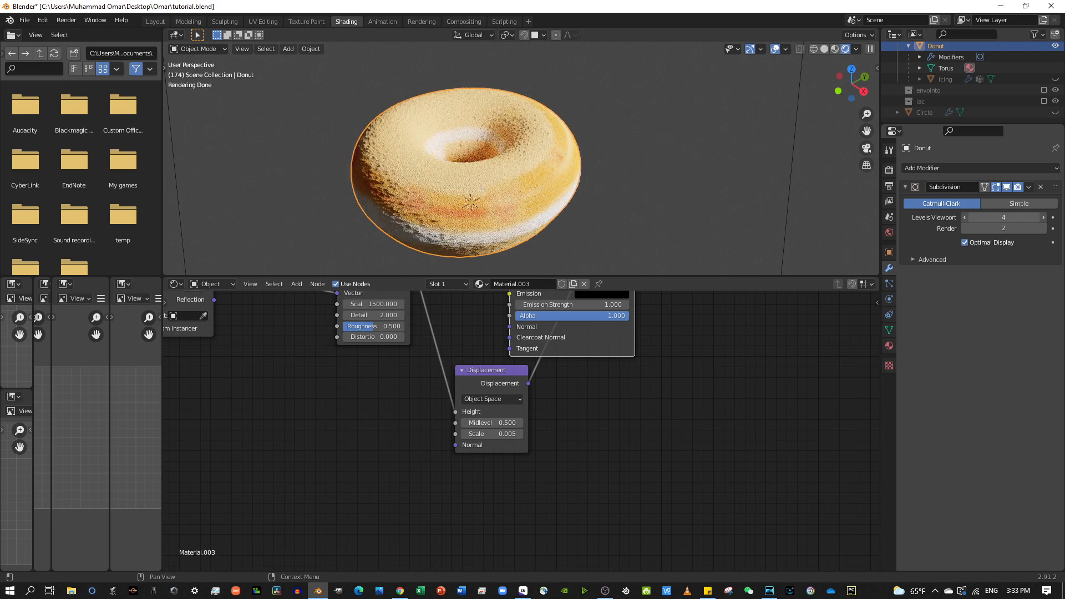
pyautogui.click(1043, 218)
pyautogui.click(1043, 217)
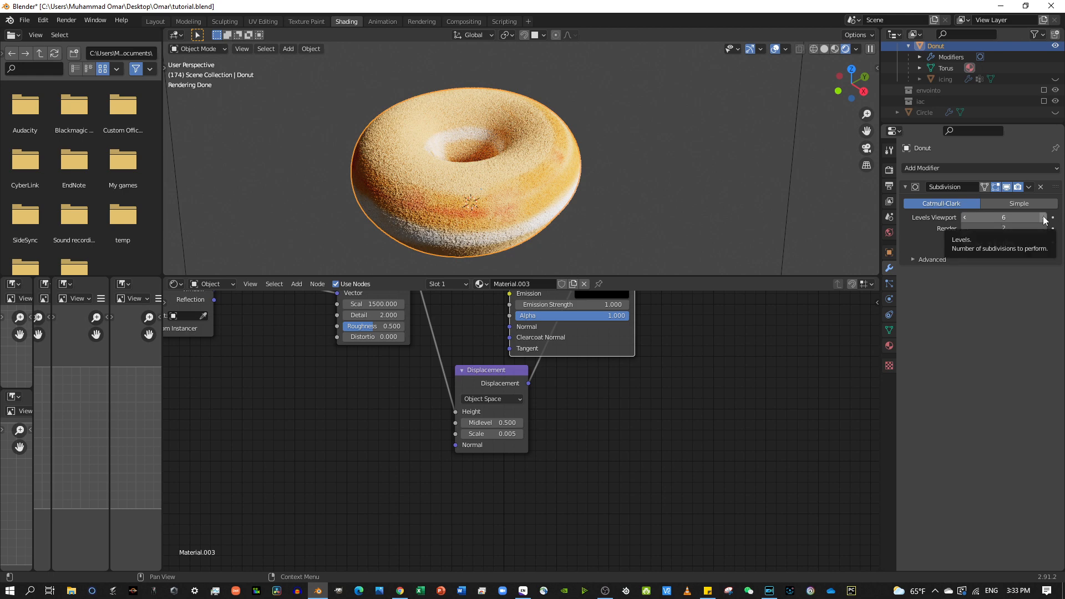
# Try the donut's Subdivision viewport levels at 4, and return them to 6.
pyautogui.click(965, 217)
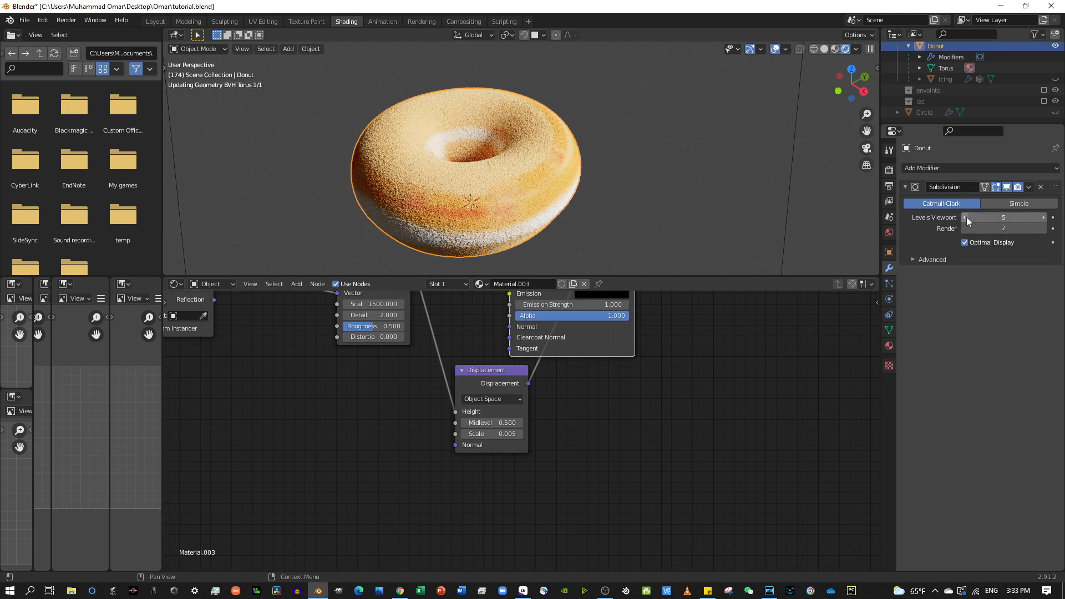
pyautogui.click(966, 218)
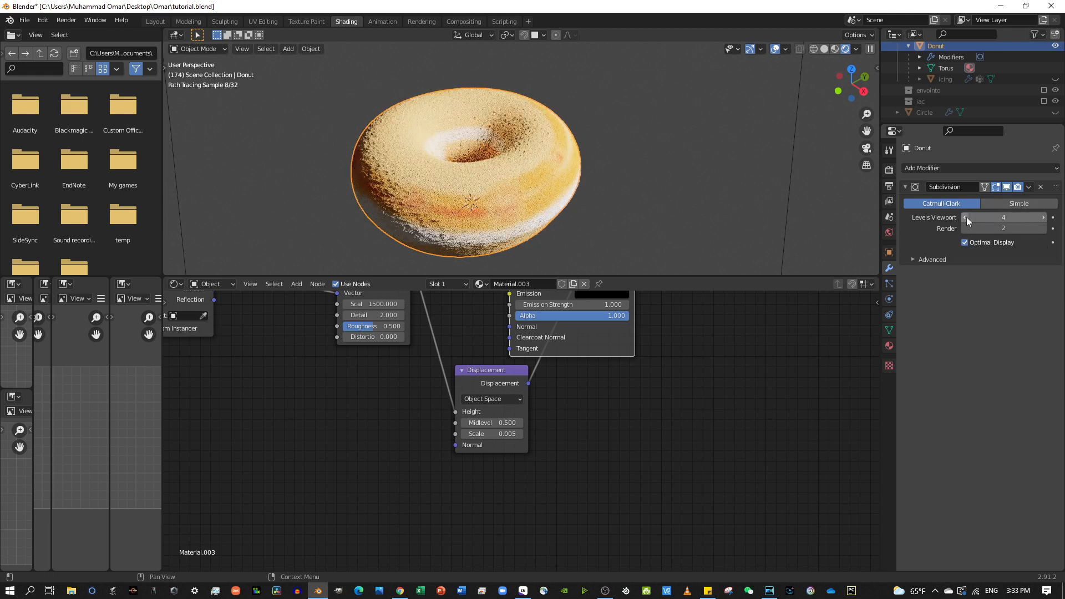
pyautogui.click(1044, 217)
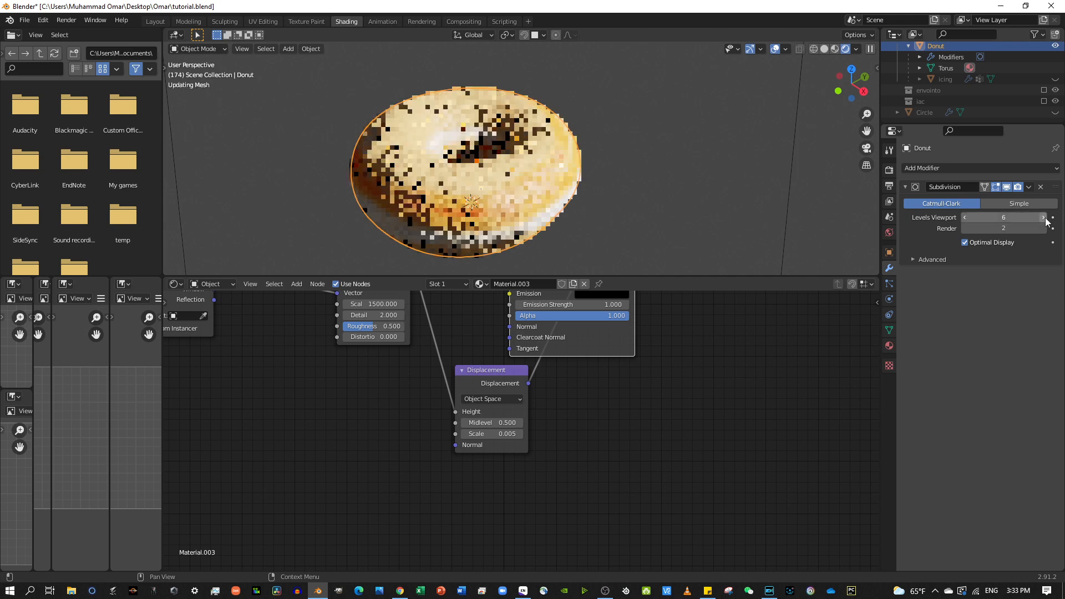
pyautogui.click(1044, 217)
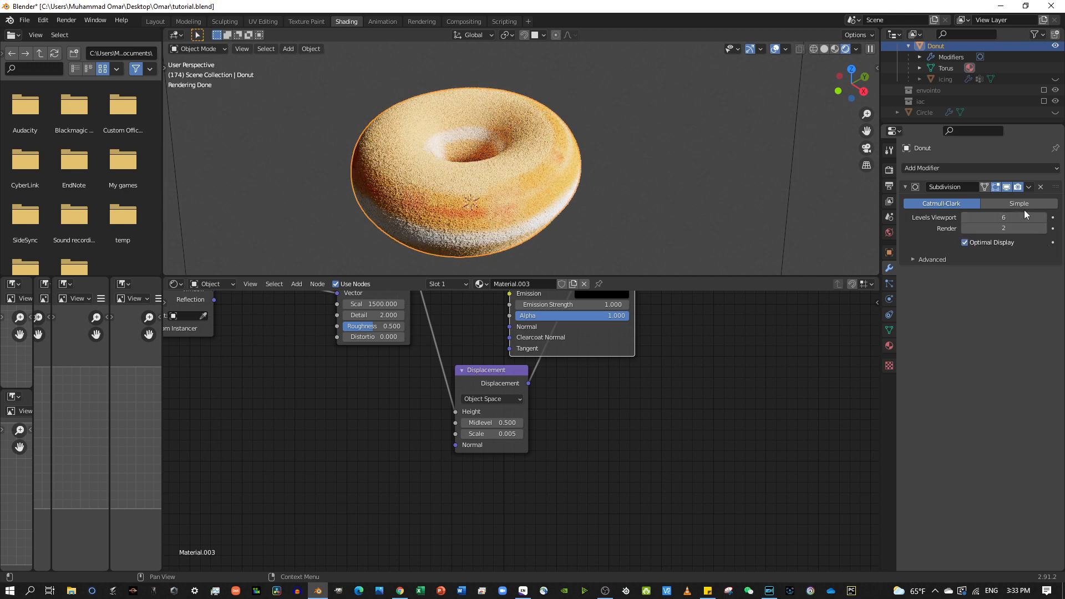
# Try 5 for the donut's Subdivision viewport levels, and set them back to 2.
pyautogui.click(966, 217)
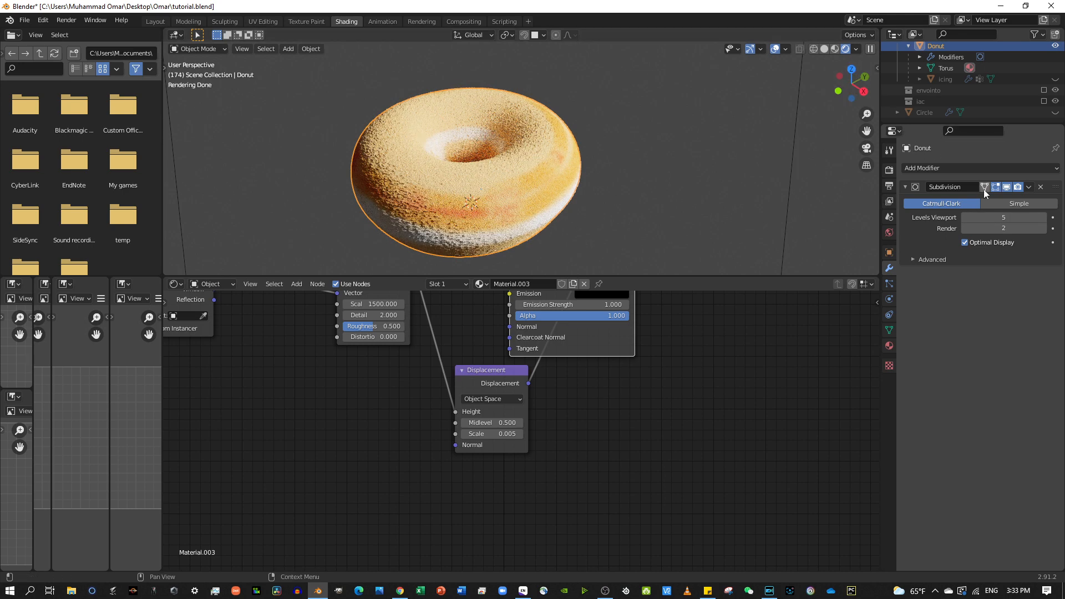
pyautogui.doubleClick(1043, 221)
pyautogui.write('2')
pyautogui.press('Return')
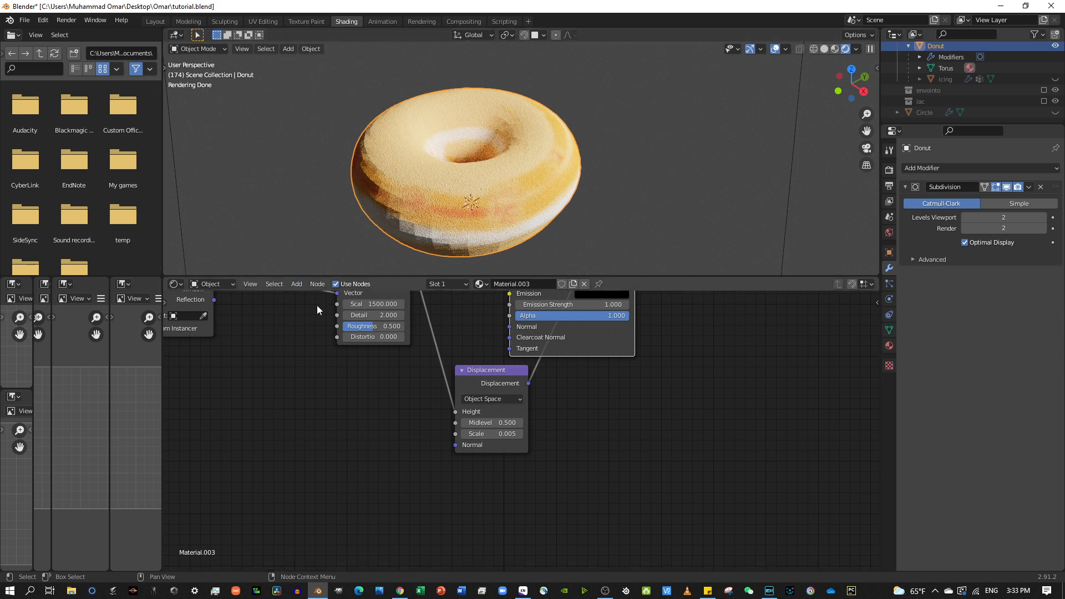
# Switch to the Layout workspace, unhide the donut's icing, and collapse the donut(REAL) collection.
pyautogui.scroll(-3, 466, 178)
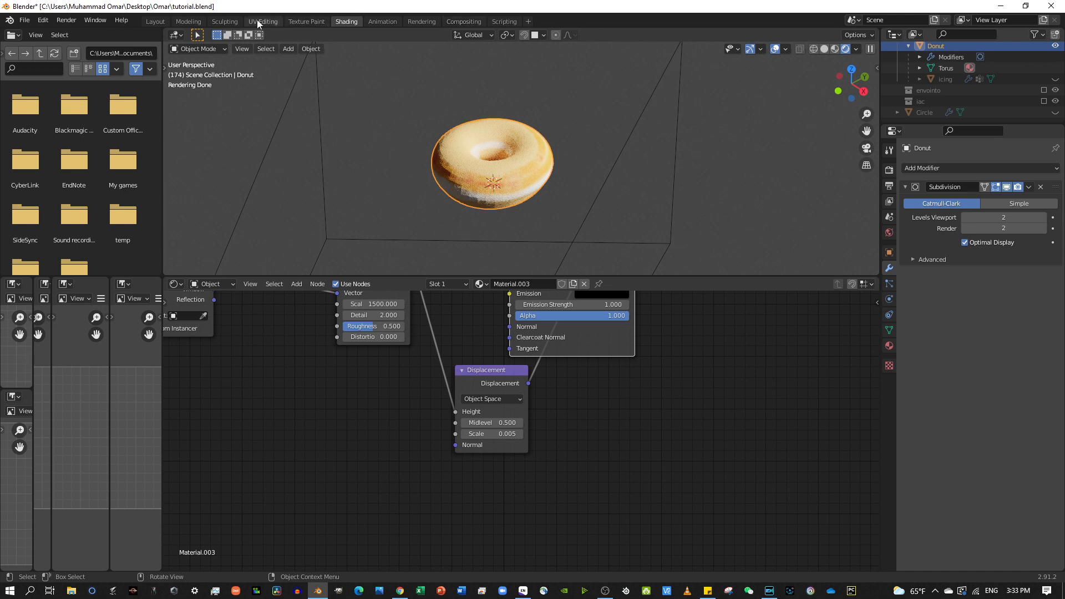
pyautogui.click(155, 21)
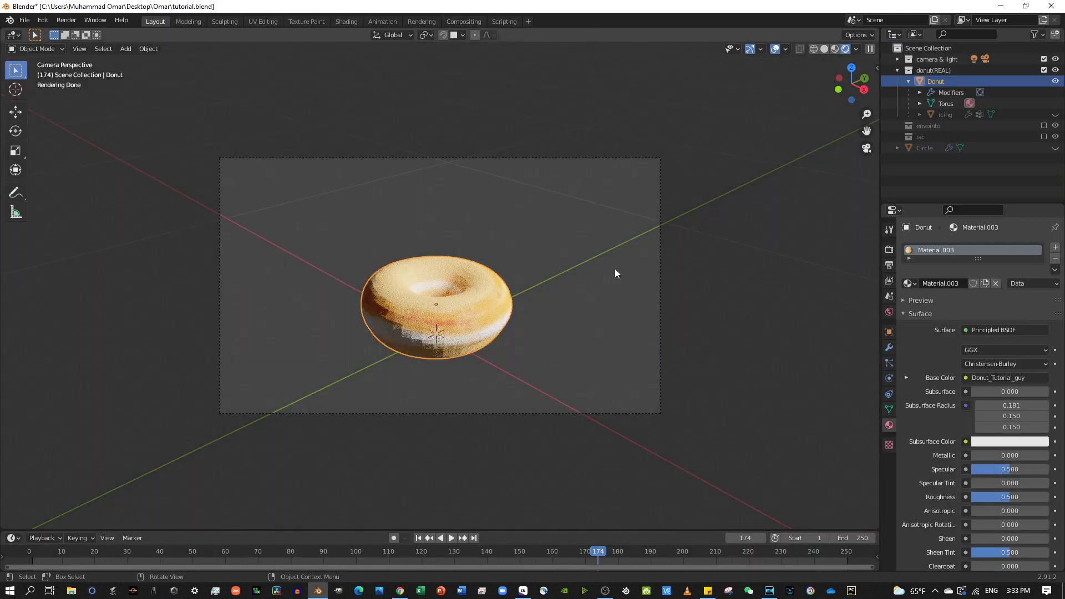
pyautogui.scroll(2, 544, 289)
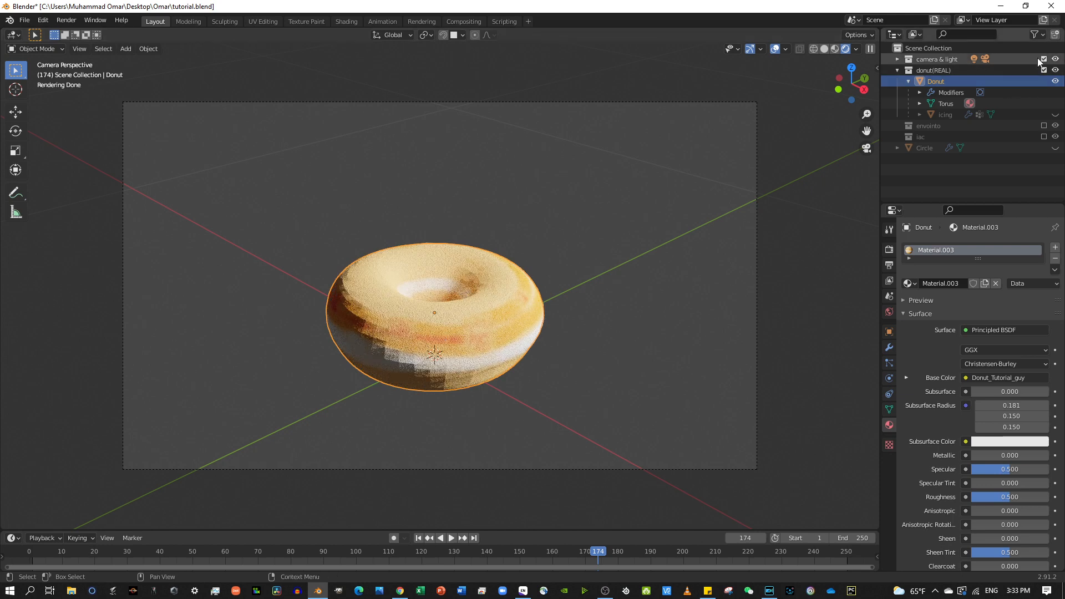
pyautogui.click(1054, 114)
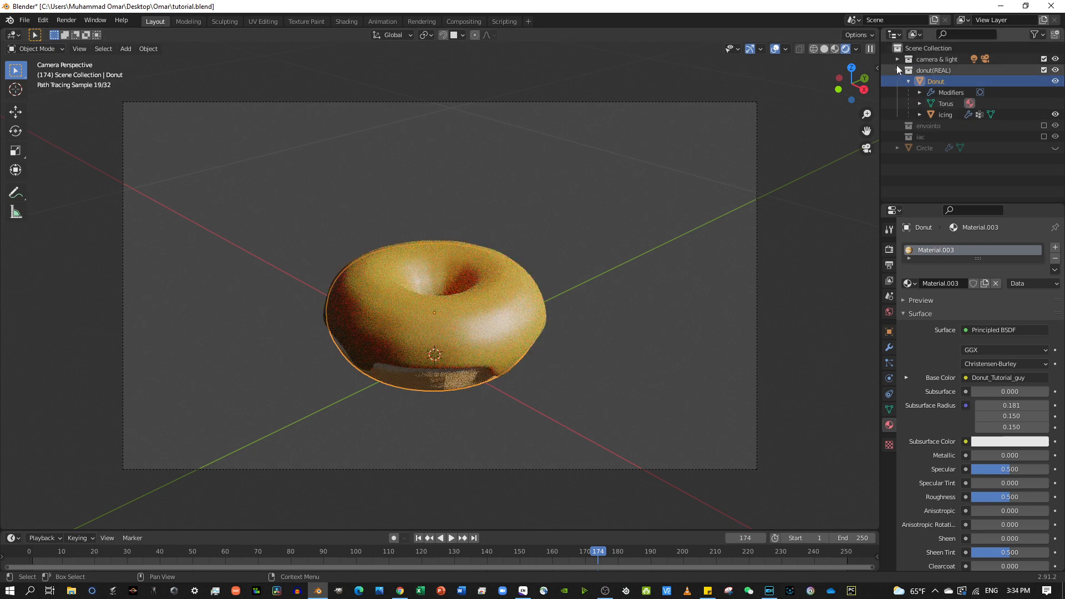
pyautogui.click(909, 80)
pyautogui.click(897, 70)
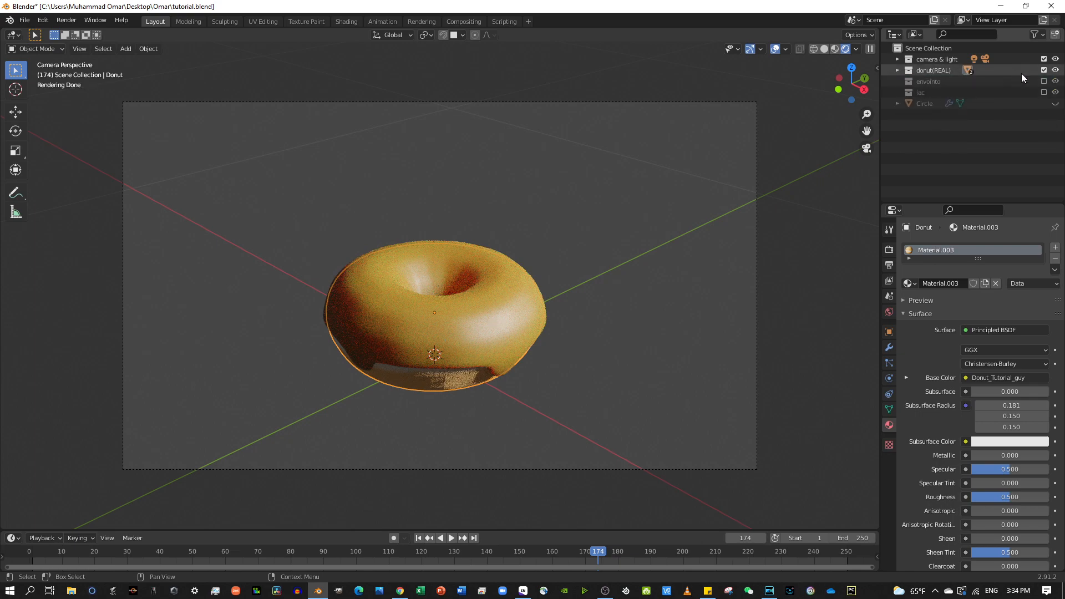
# Enable the envointo and iac collections and unhide the Circle object to show the complete scene.
pyautogui.click(1043, 81)
pyautogui.click(1044, 81)
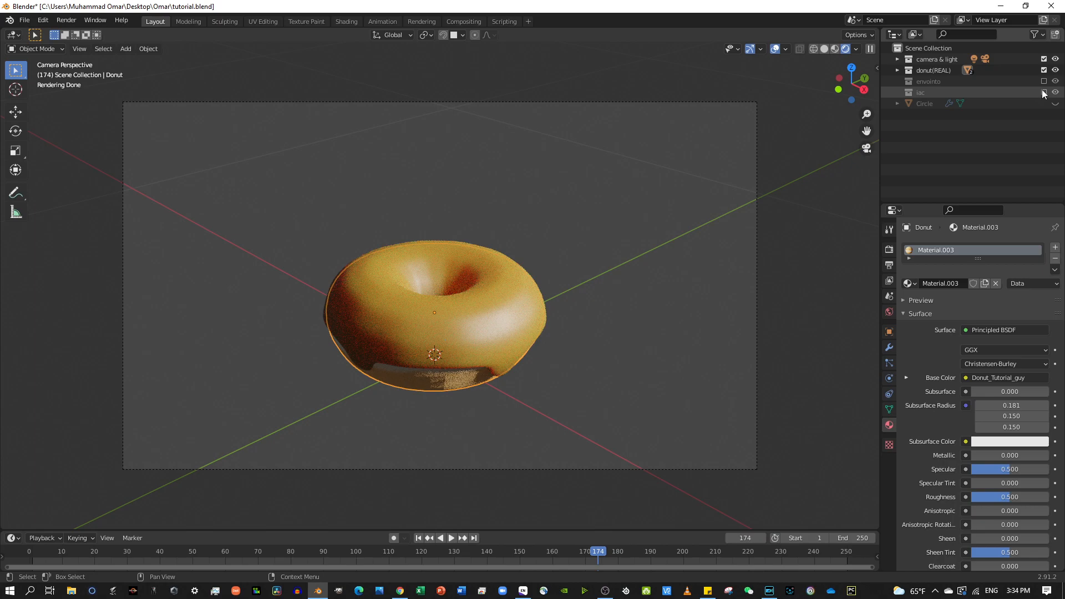
pyautogui.click(1044, 92)
pyautogui.click(1044, 81)
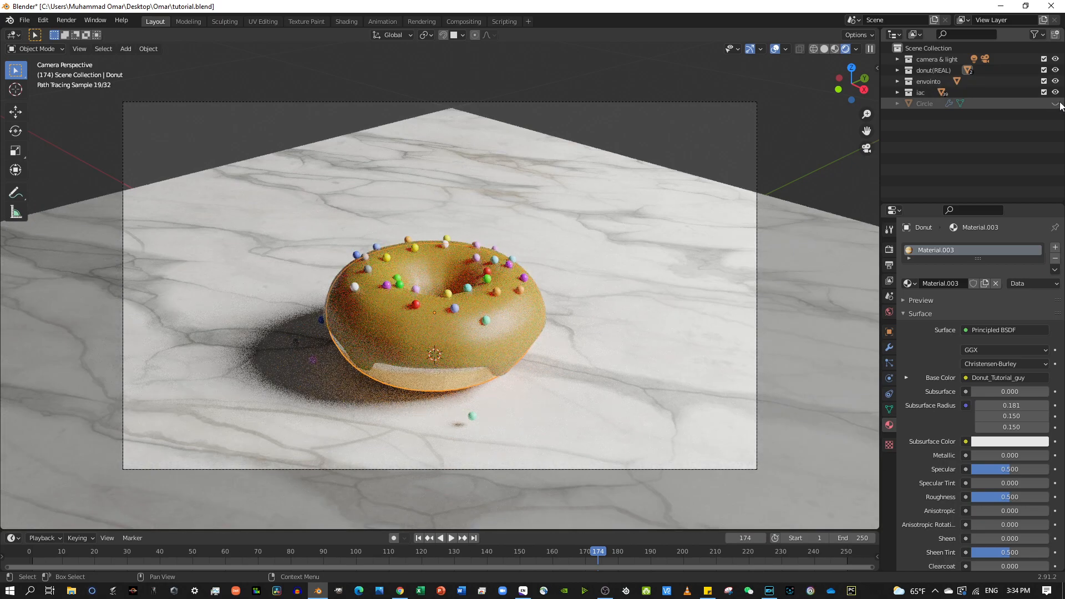
pyautogui.click(1057, 104)
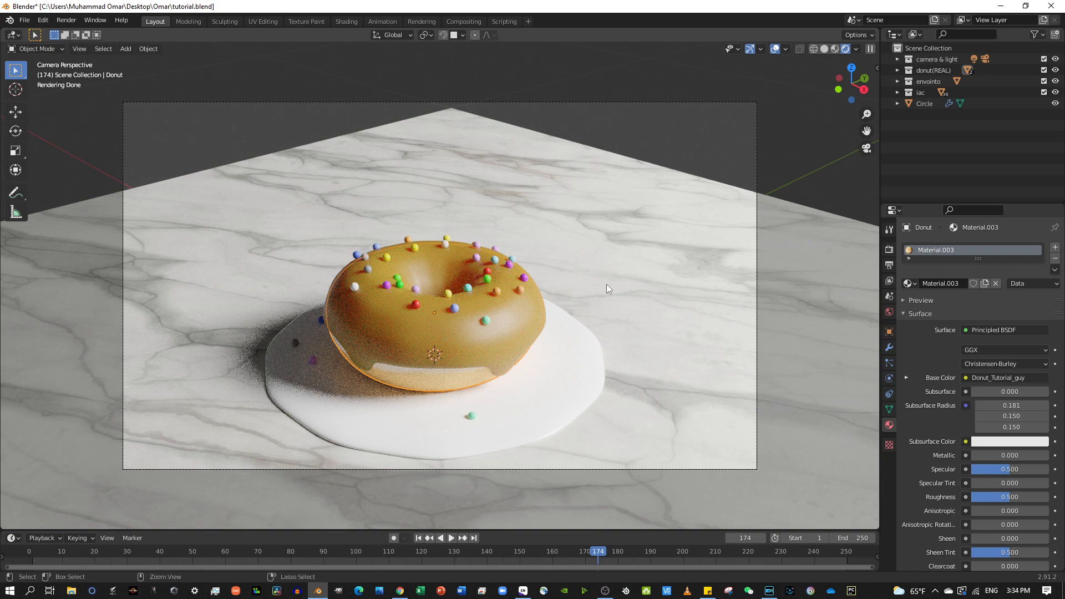
# Examine the complete donut scene through the camera and from other angles.
pyautogui.scroll(-8, 601, 284)
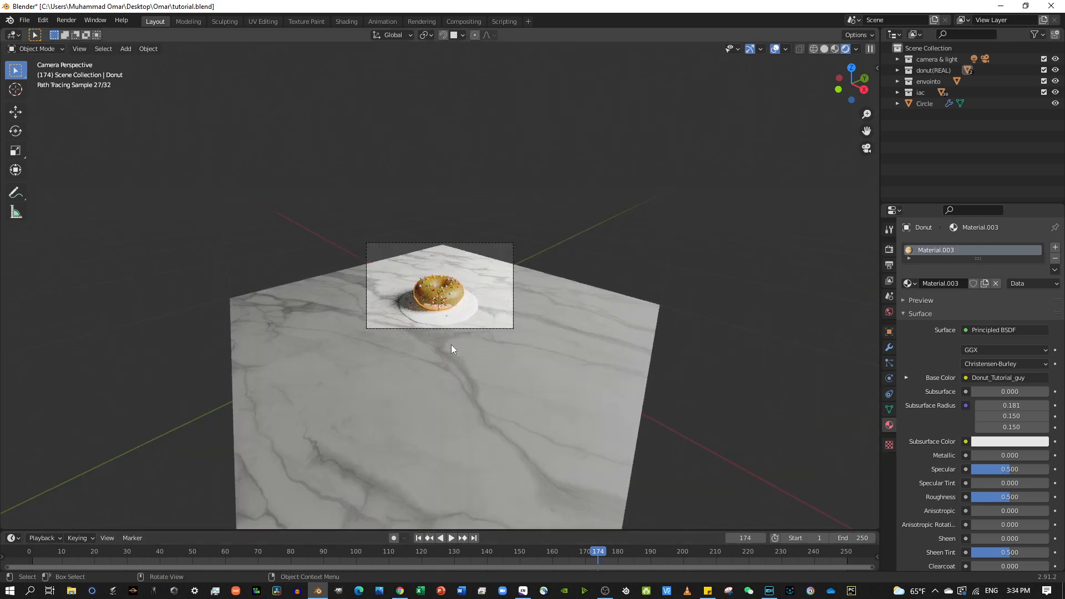
pyautogui.moveTo(589, 312)
pyautogui.mouseDown(button='middle')
pyautogui.moveTo(585, 239)
pyautogui.moveTo(598, 304)
pyautogui.mouseUp(button='middle')
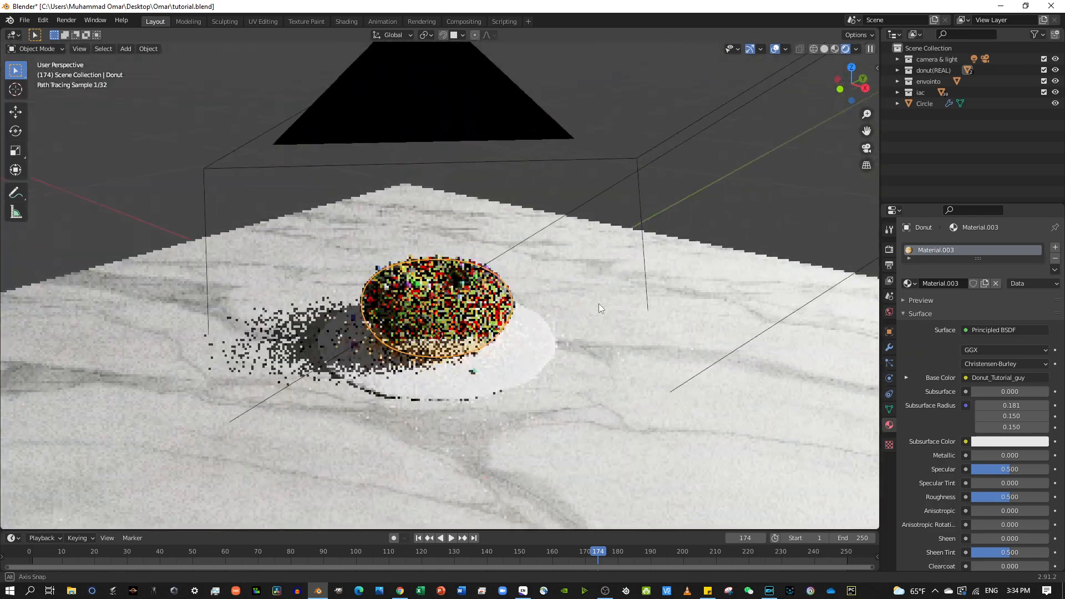
pyautogui.click(868, 149)
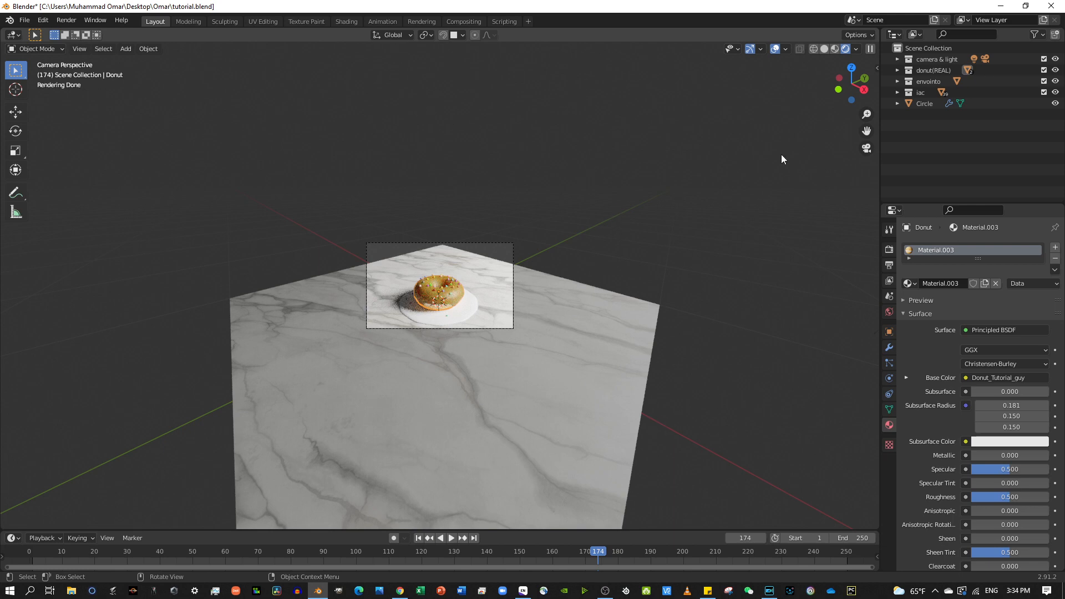
pyautogui.moveTo(480, 206); pyautogui.dragTo(858, 222, button='middle')
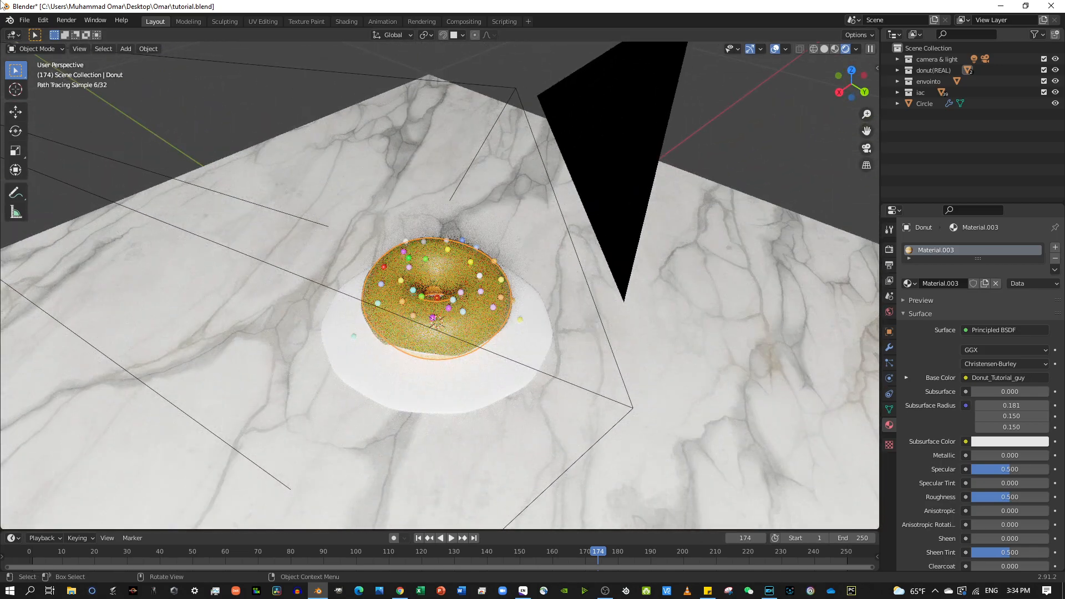